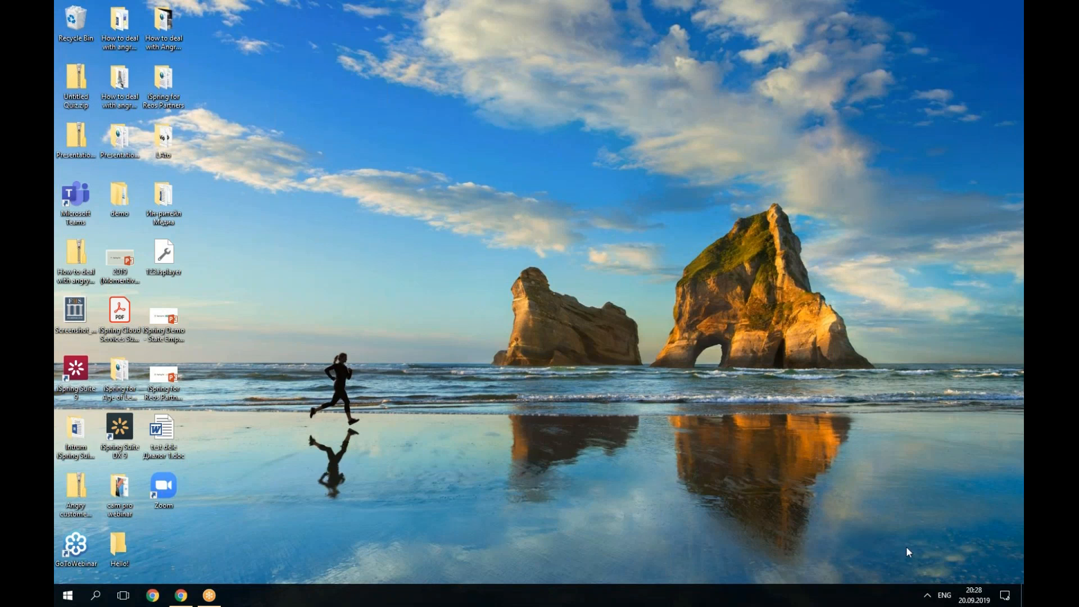
# Open Easy Tools for Busy People.pptx from the cam pro webinar folder.
pyautogui.doubleClick(109, 489)
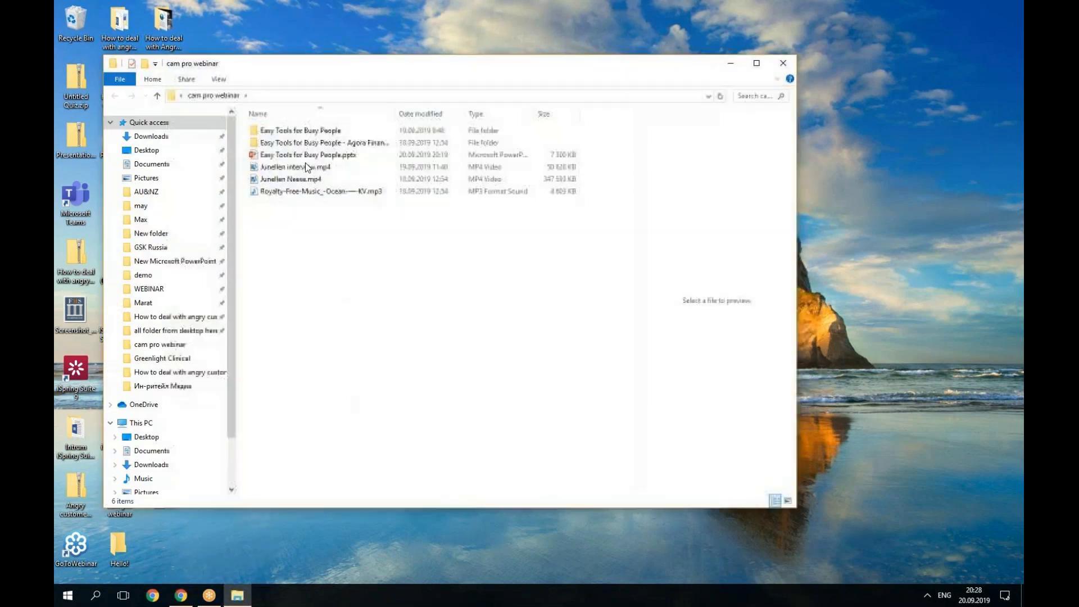
pyautogui.click(308, 154)
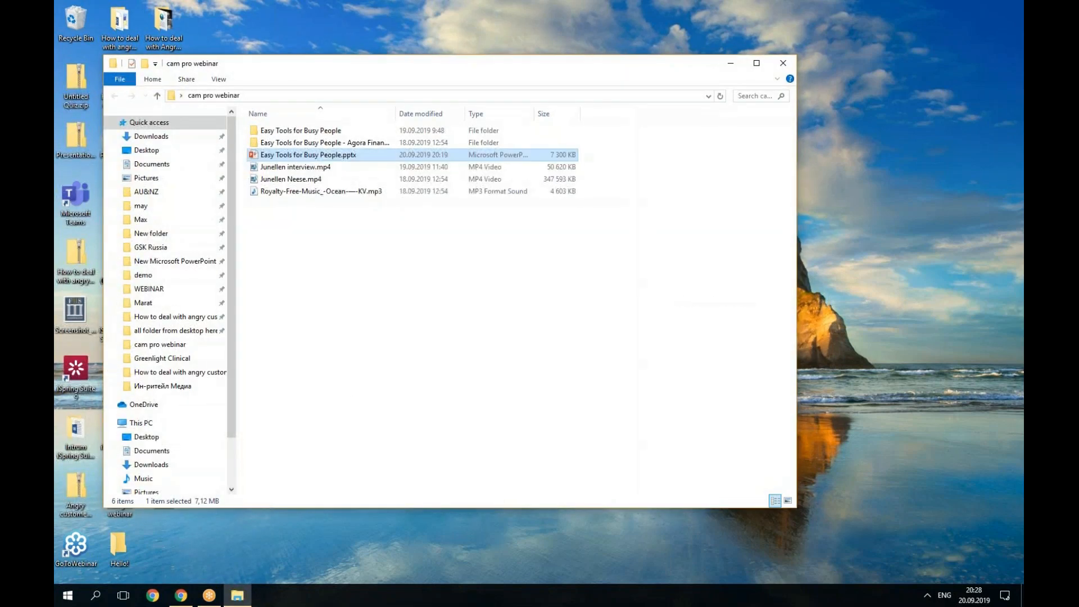
pyautogui.press('Return')
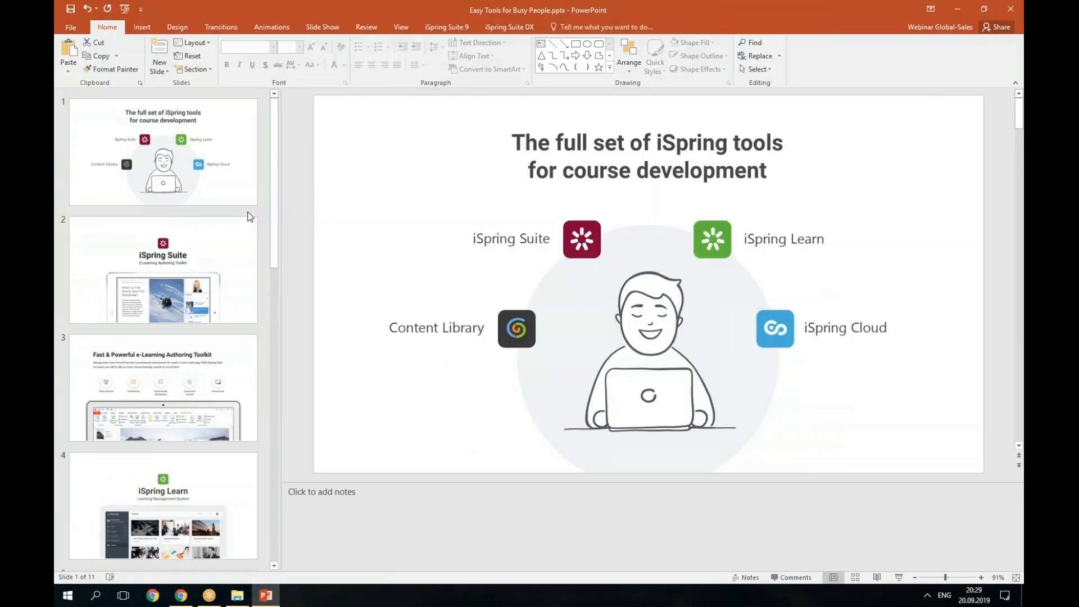
# Add a blank slide after slide 1 and launch iSpring Suite 9 Screen Recording.
pyautogui.rightClick(250, 217)
pyautogui.click(275, 248)
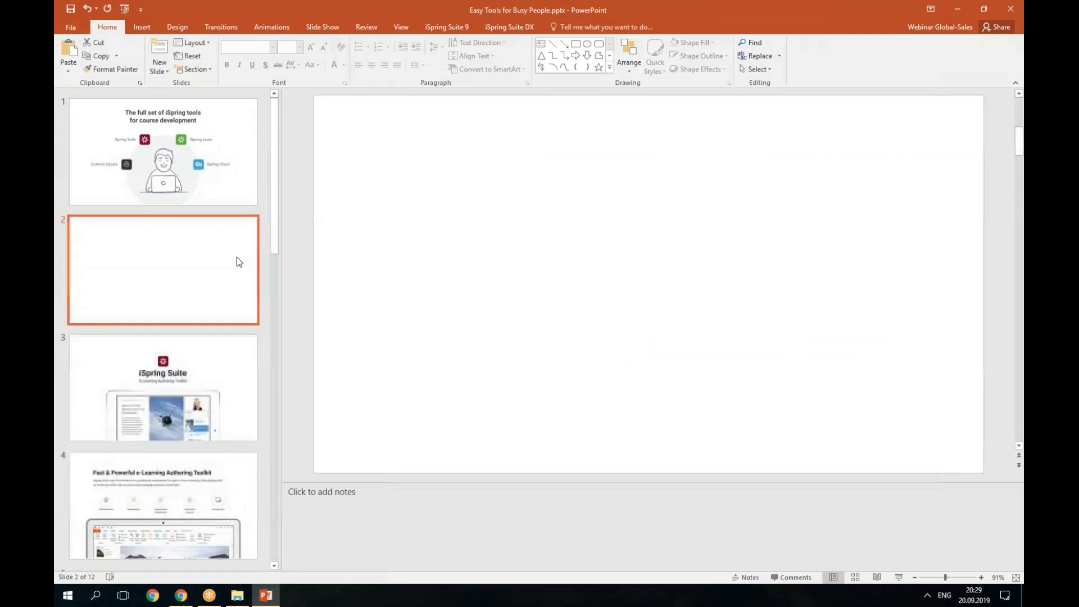
pyautogui.click(443, 29)
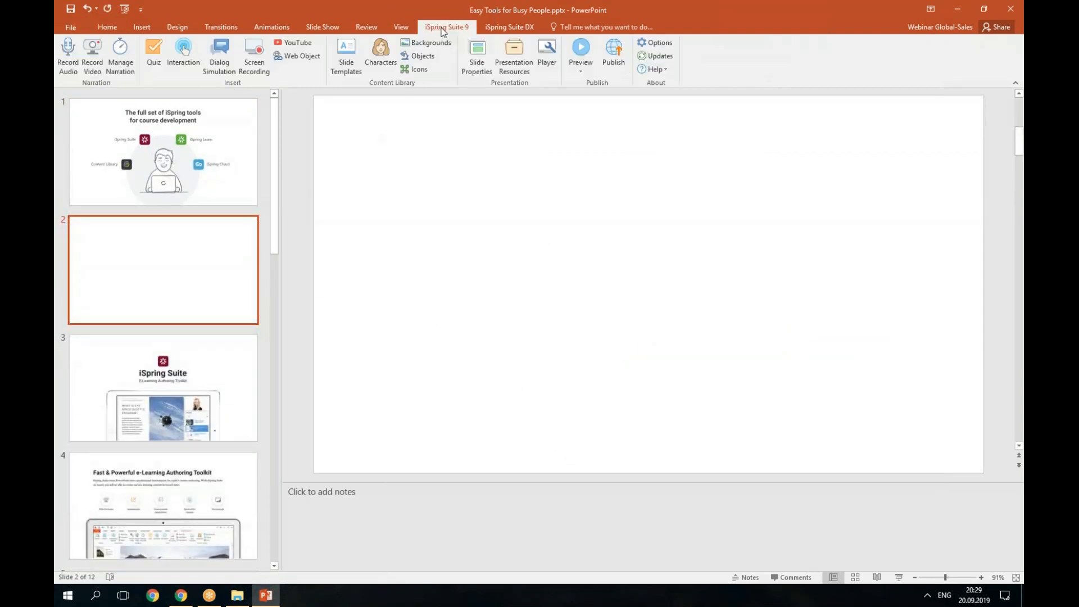
pyautogui.click(254, 62)
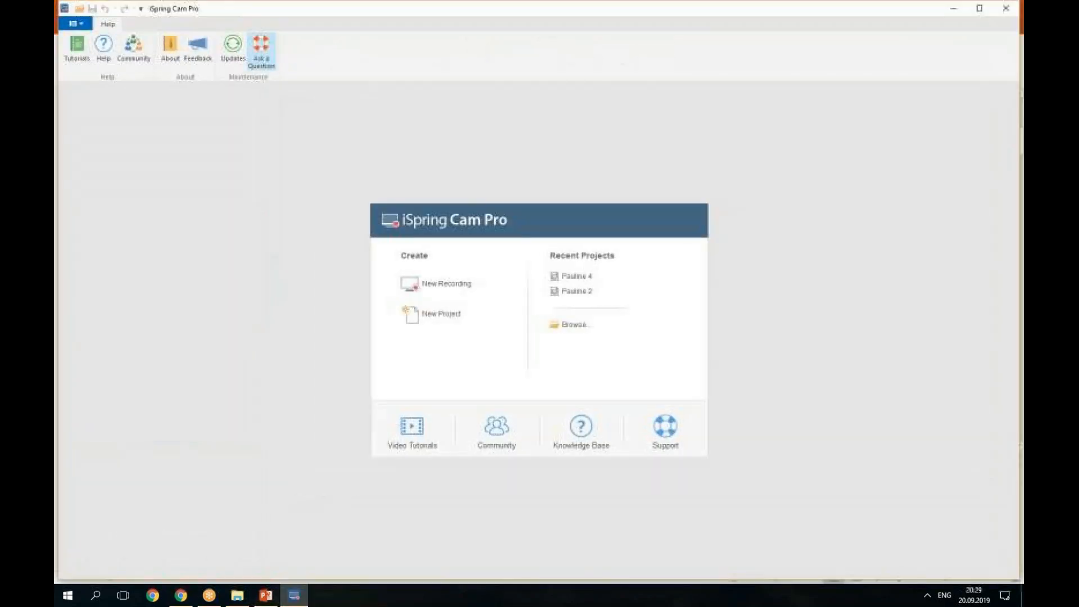
# Maximize the iSpring Cam Pro window and create a New Project from the start screen.
pyautogui.doubleClick(295, 9)
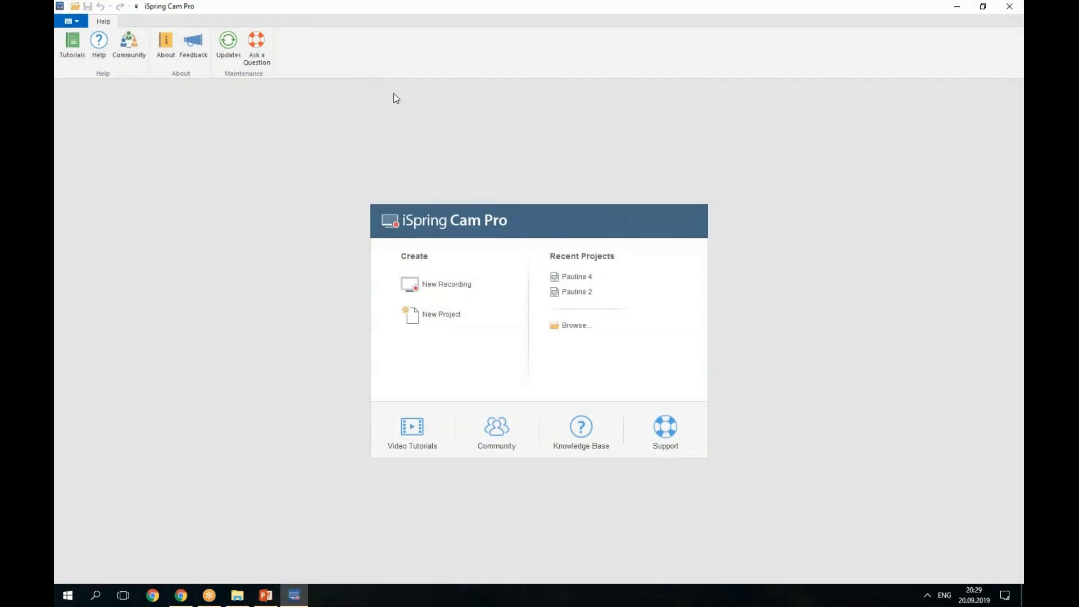
pyautogui.click(466, 287)
pyautogui.click(470, 288)
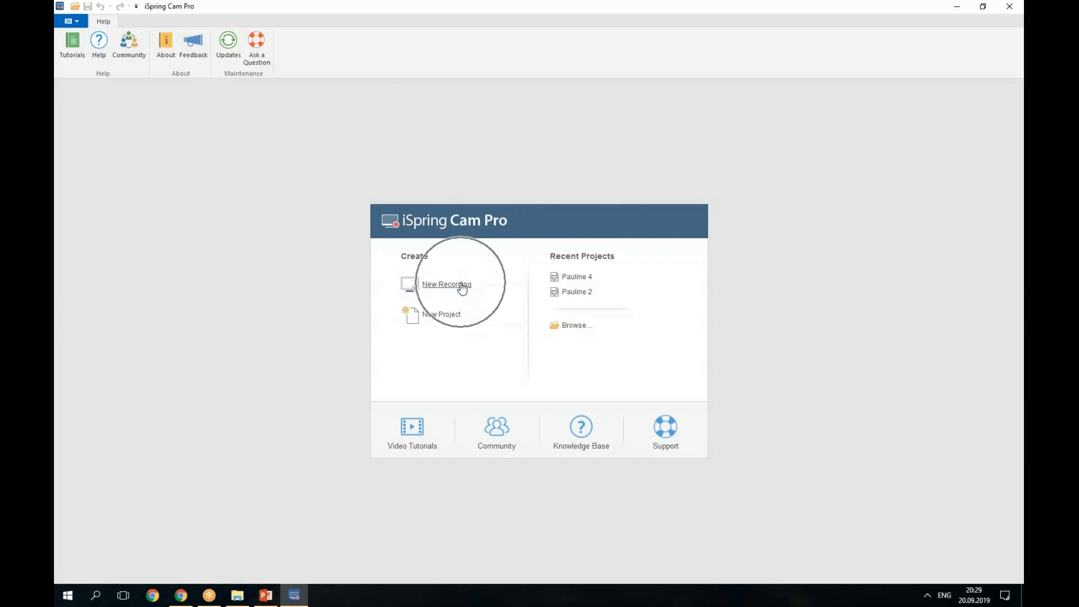
pyautogui.click(464, 317)
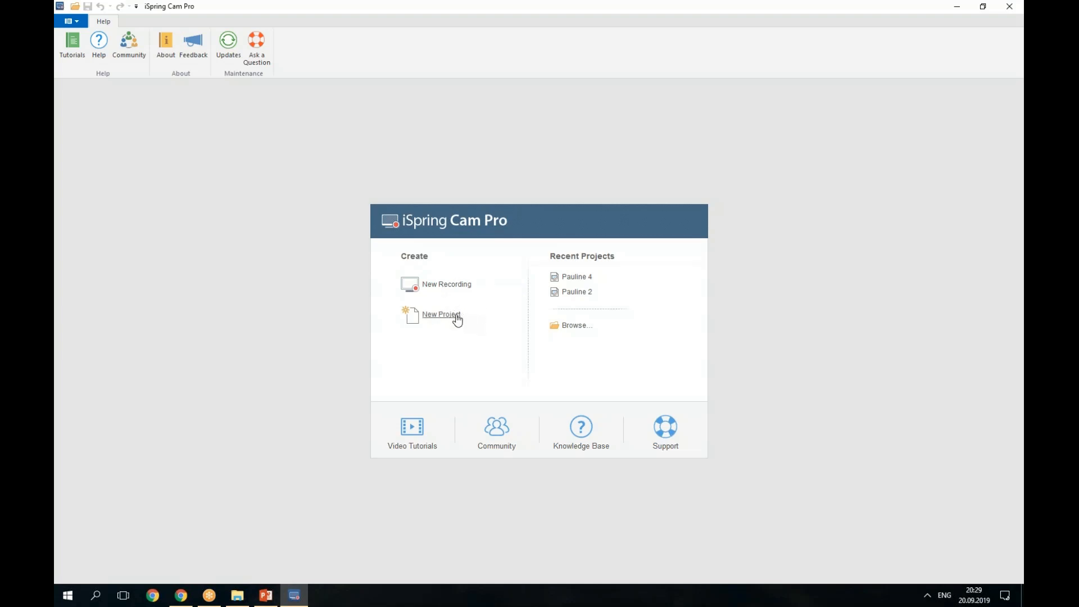
pyautogui.click(457, 318)
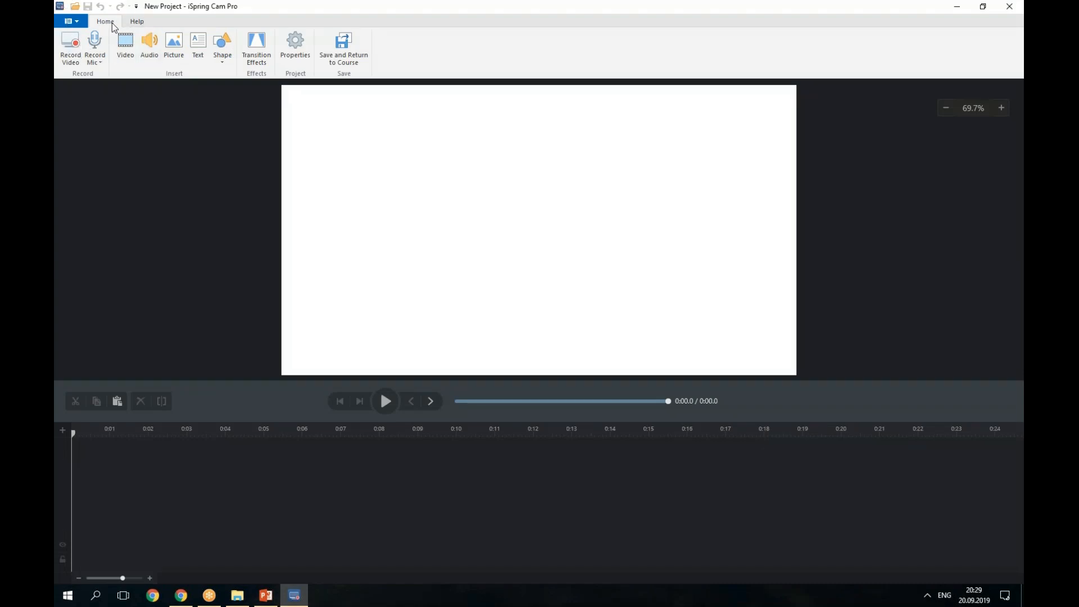
# Insert the interview .mp4 from the cam pro webinar folder as a video clip.
pyautogui.click(127, 40)
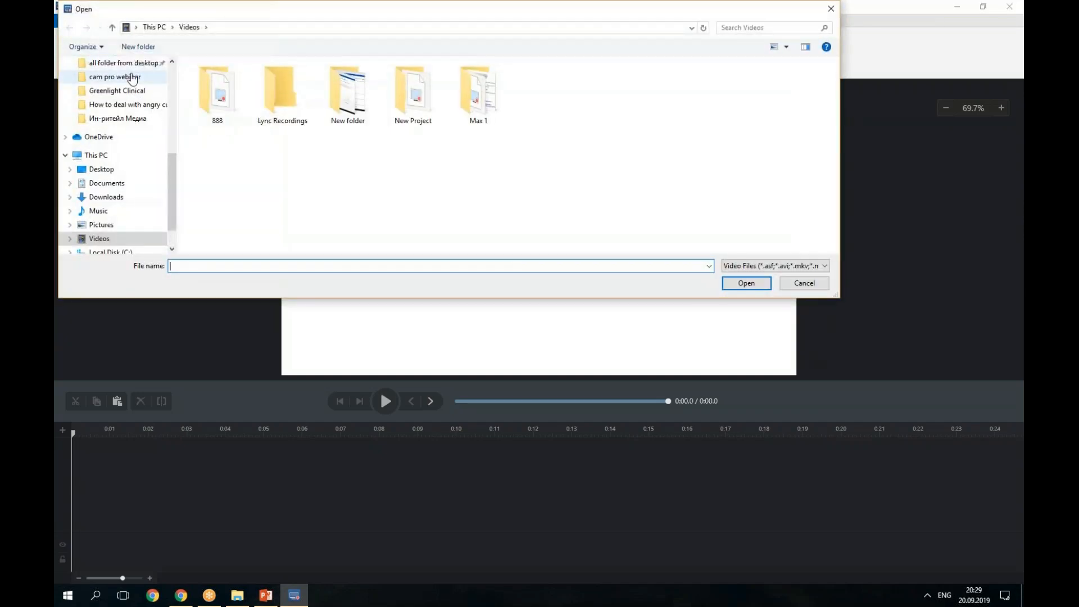
pyautogui.click(133, 77)
pyautogui.doubleClick(349, 100)
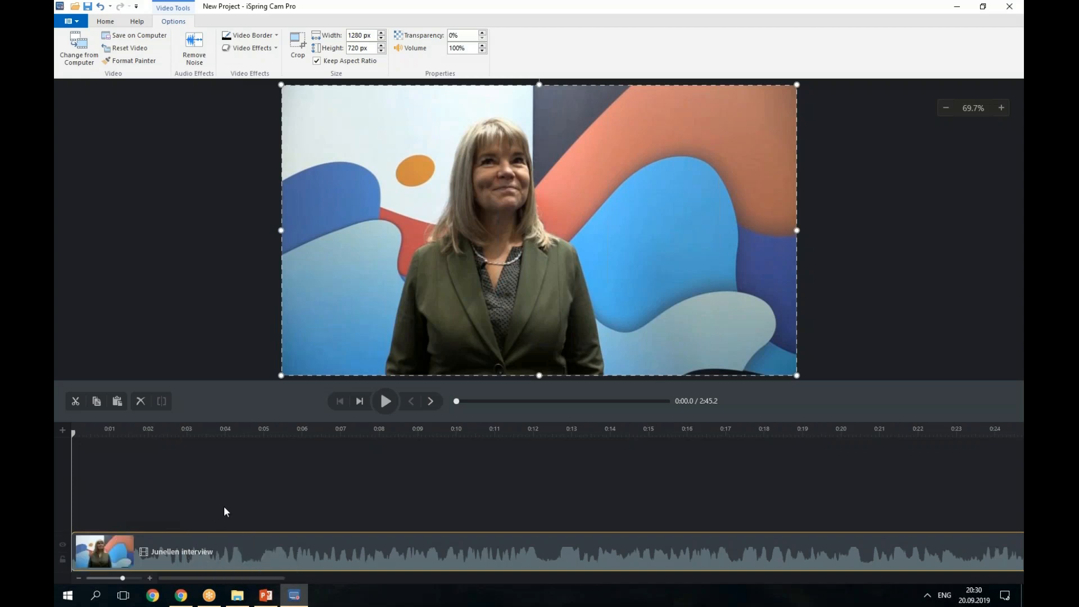
# Apply Remove Noise to the interview clip's audio, undoing and redoing it to compare.
pyautogui.click(172, 26)
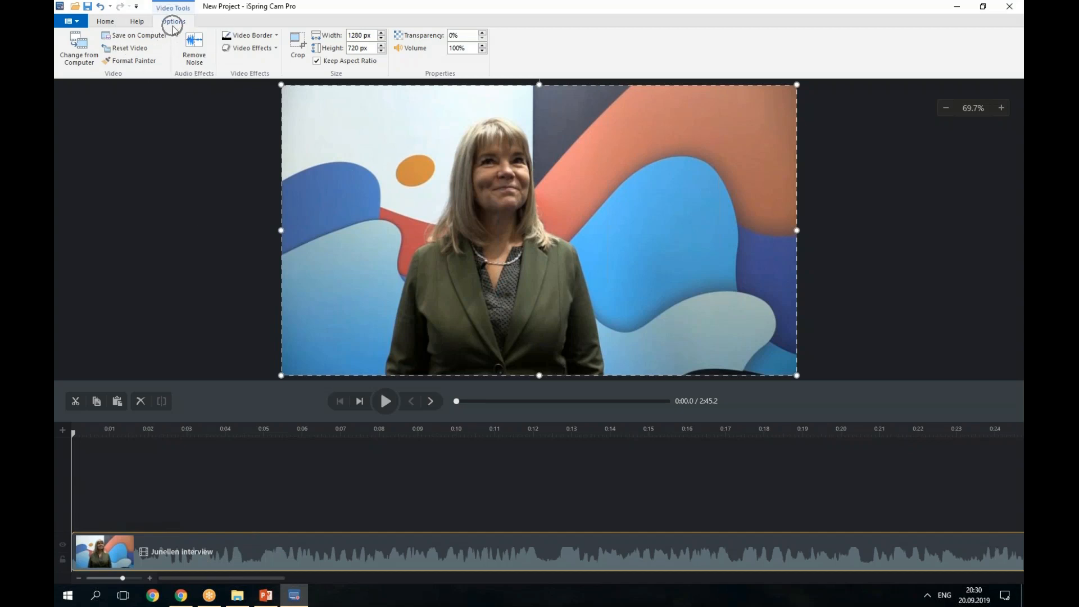
pyautogui.click(194, 63)
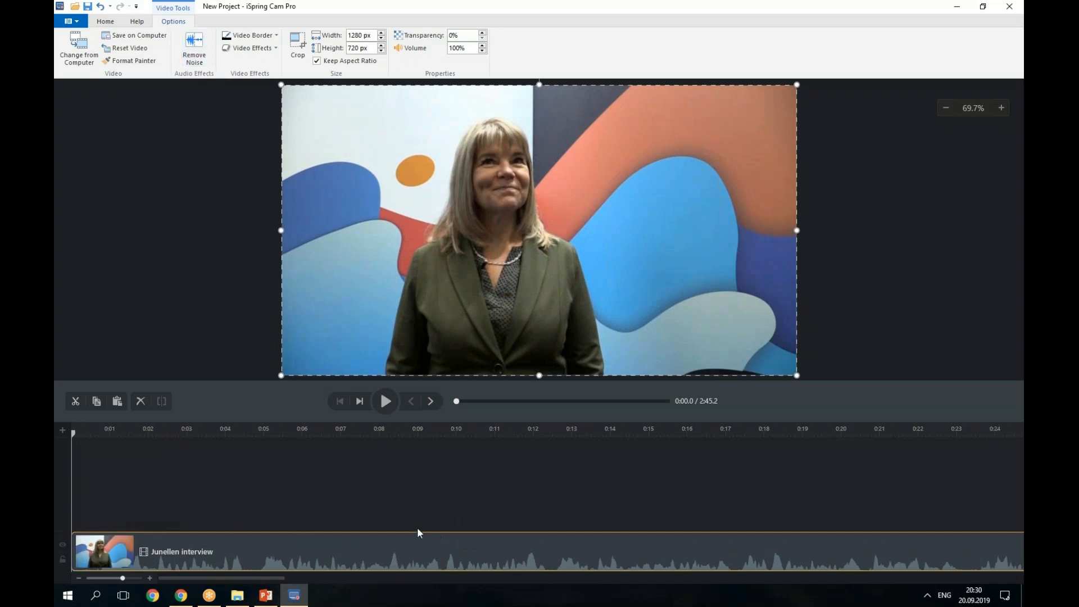
pyautogui.click(101, 8)
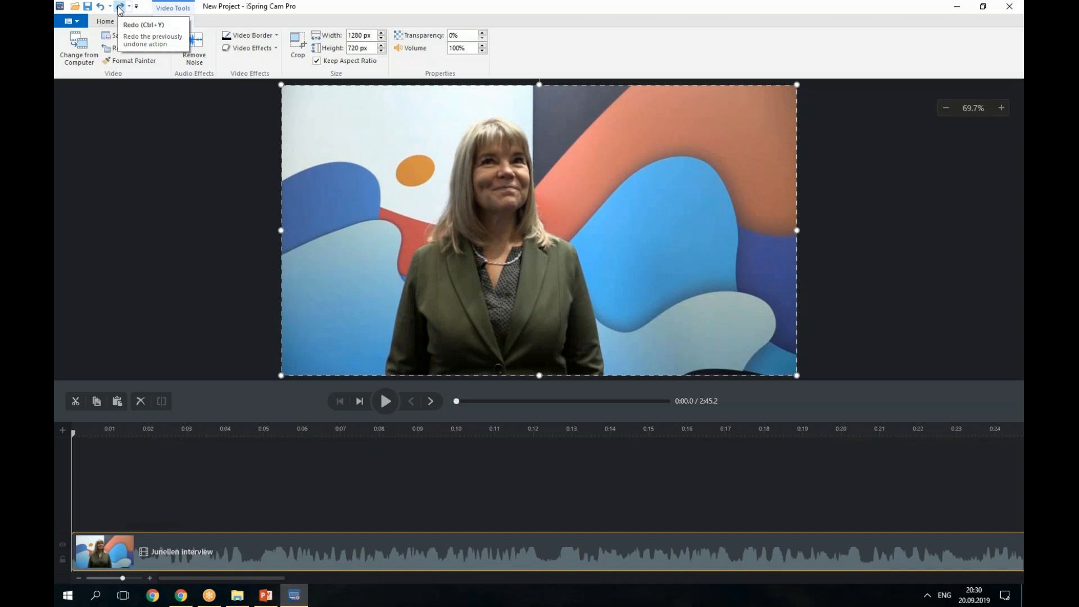
pyautogui.click(120, 8)
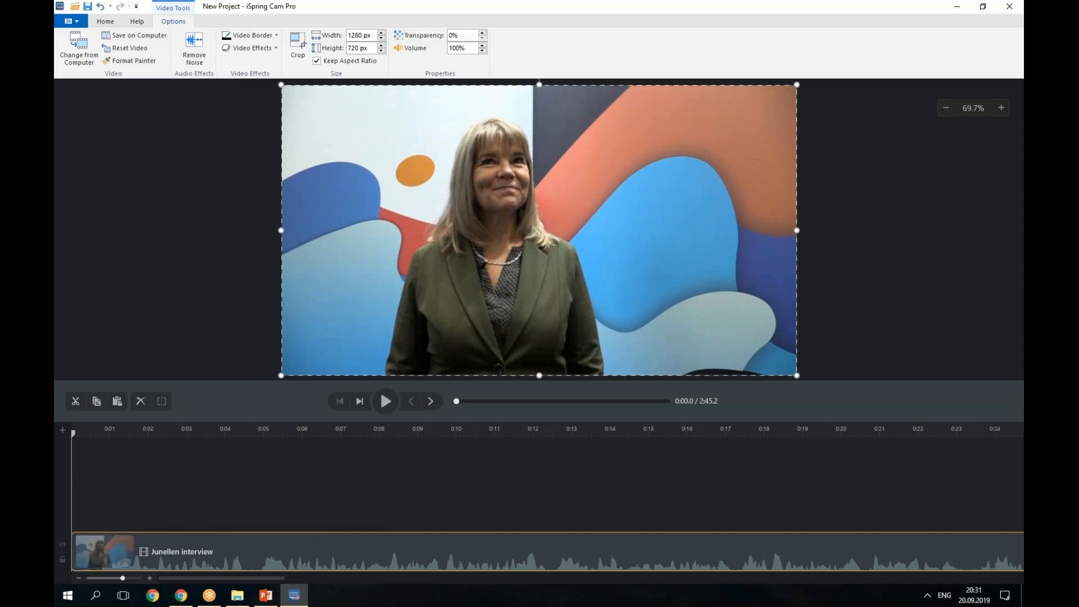
# Split the interview clip with the playhead set near 0:04.5.
pyautogui.click(246, 432)
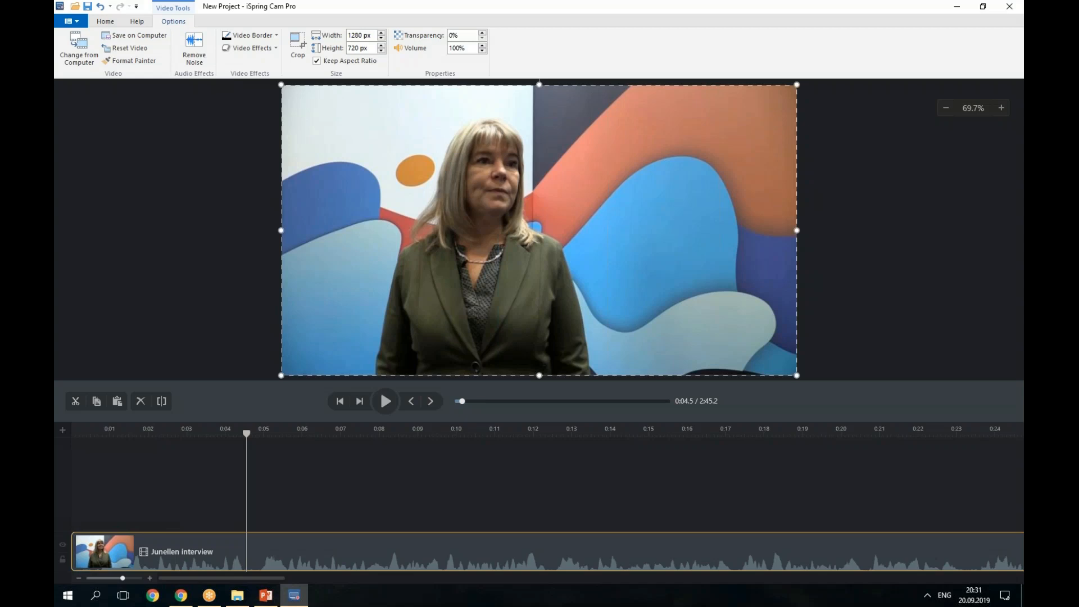
pyautogui.moveTo(247, 434); pyautogui.dragTo(242, 434)
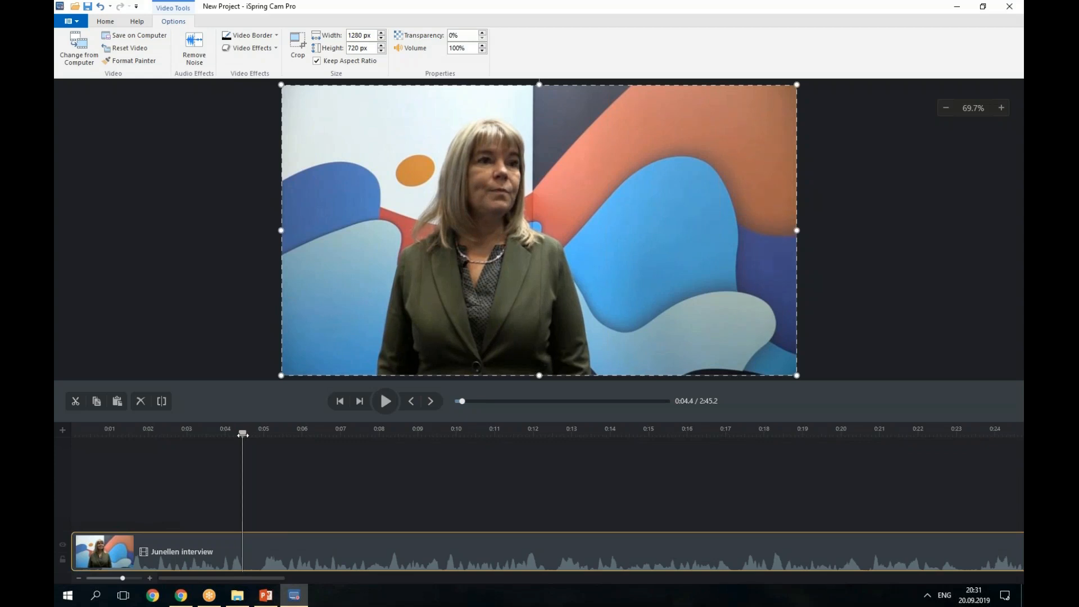
pyautogui.click(161, 402)
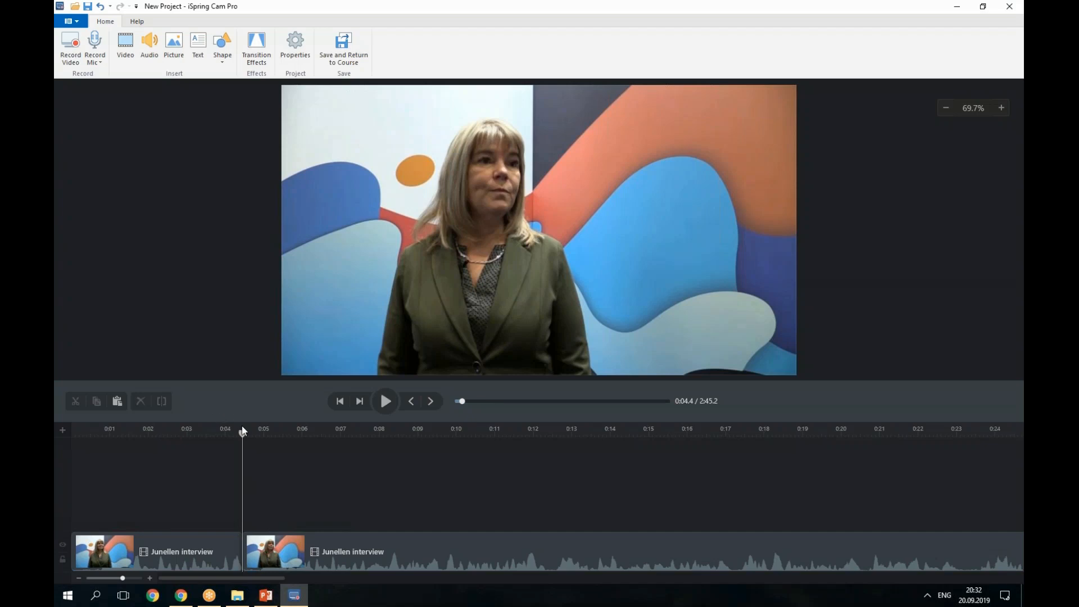
# Split the second interview clip again at 0:04.9.
pyautogui.click(259, 434)
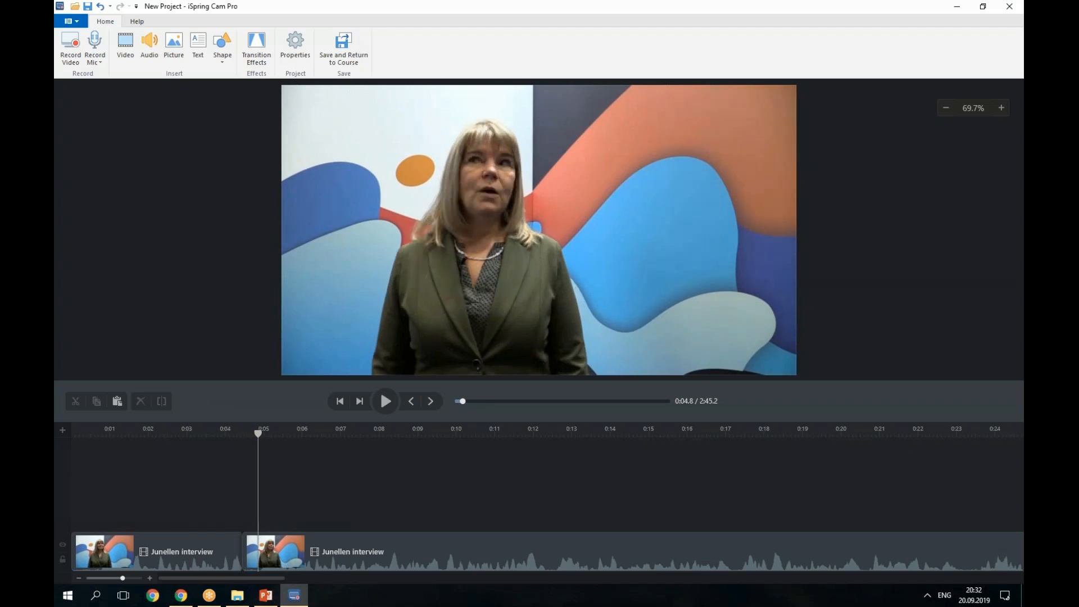
pyautogui.moveTo(258, 434); pyautogui.dragTo(261, 434)
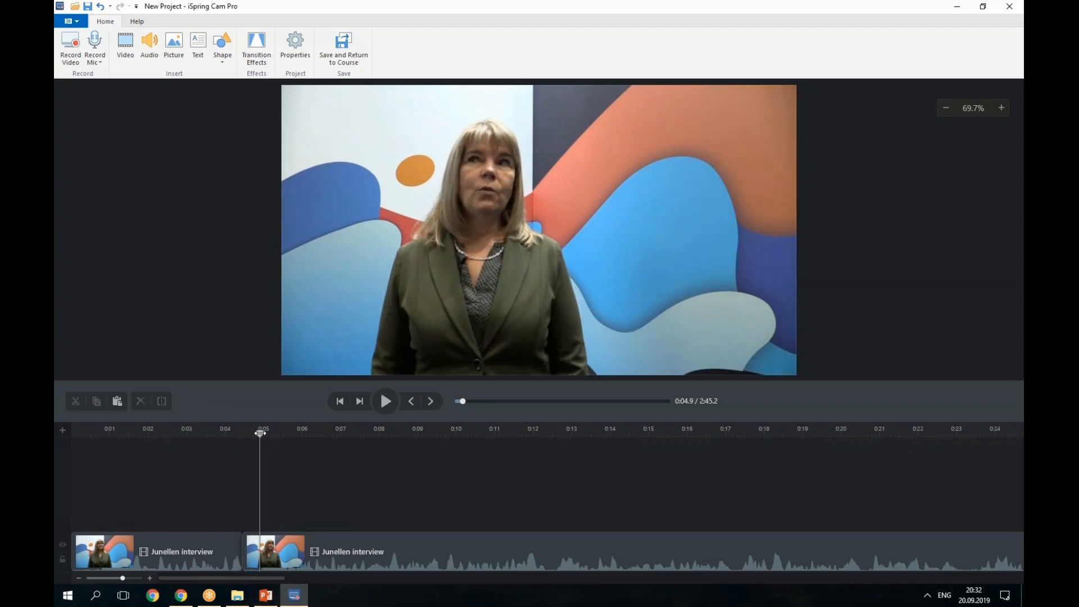
pyautogui.click(277, 552)
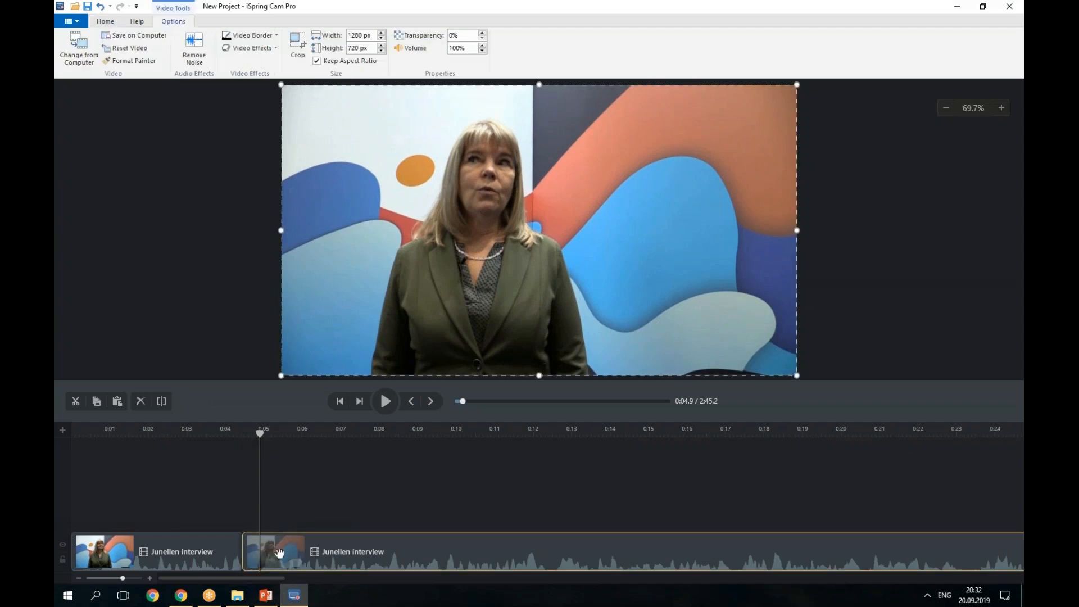
pyautogui.click(162, 400)
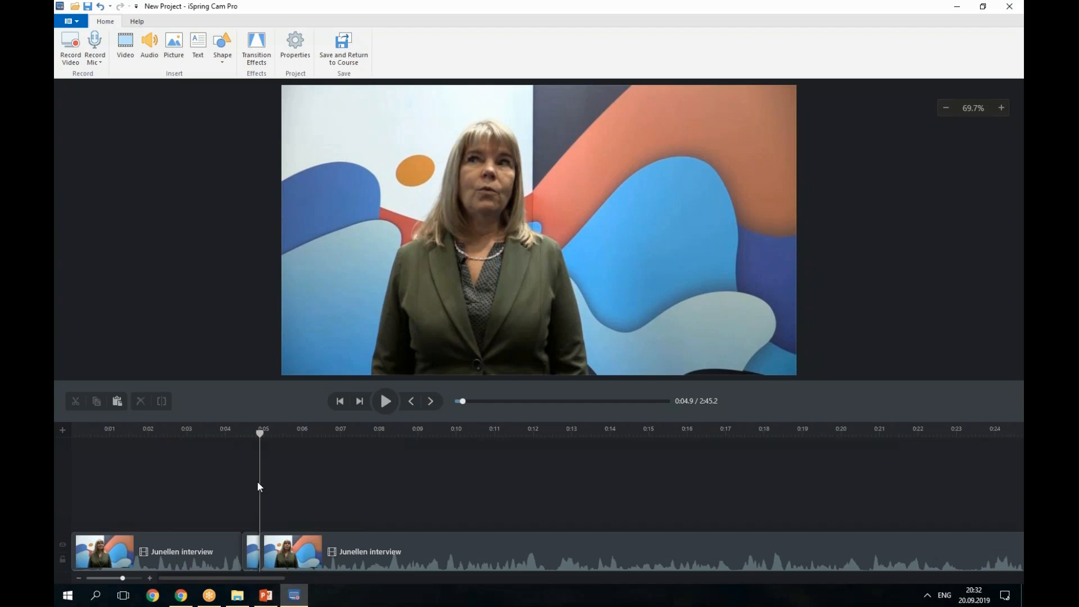
# Trim the start of the later clip and select the short slice around 0:04.5.
pyautogui.click(292, 545)
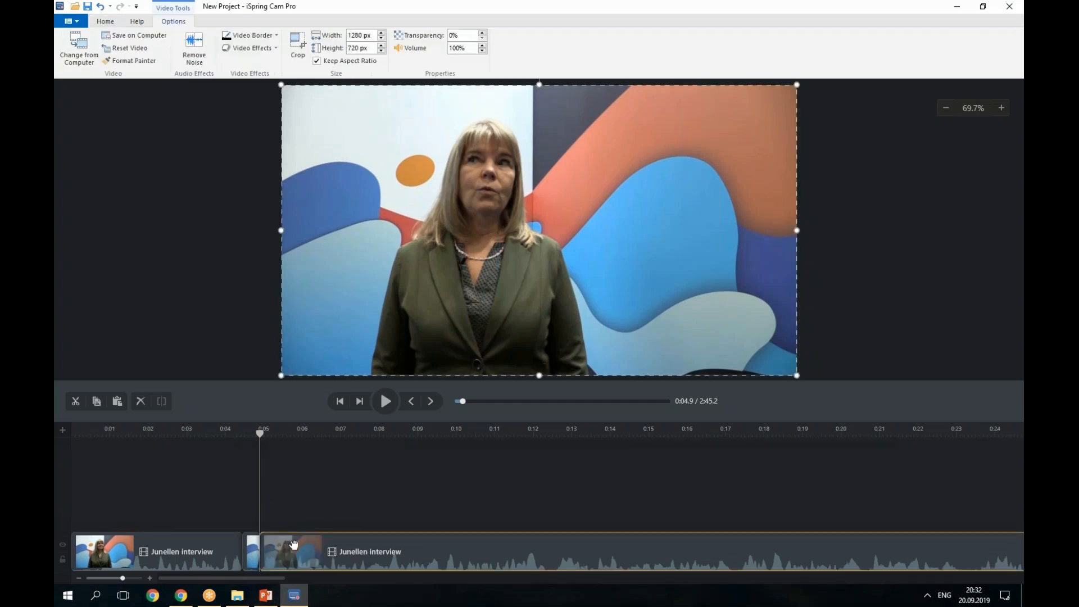
pyautogui.moveTo(272, 551)
pyautogui.mouseDown()
pyautogui.moveTo(371, 555)
pyautogui.moveTo(262, 564)
pyautogui.mouseUp()
pyautogui.click(251, 553)
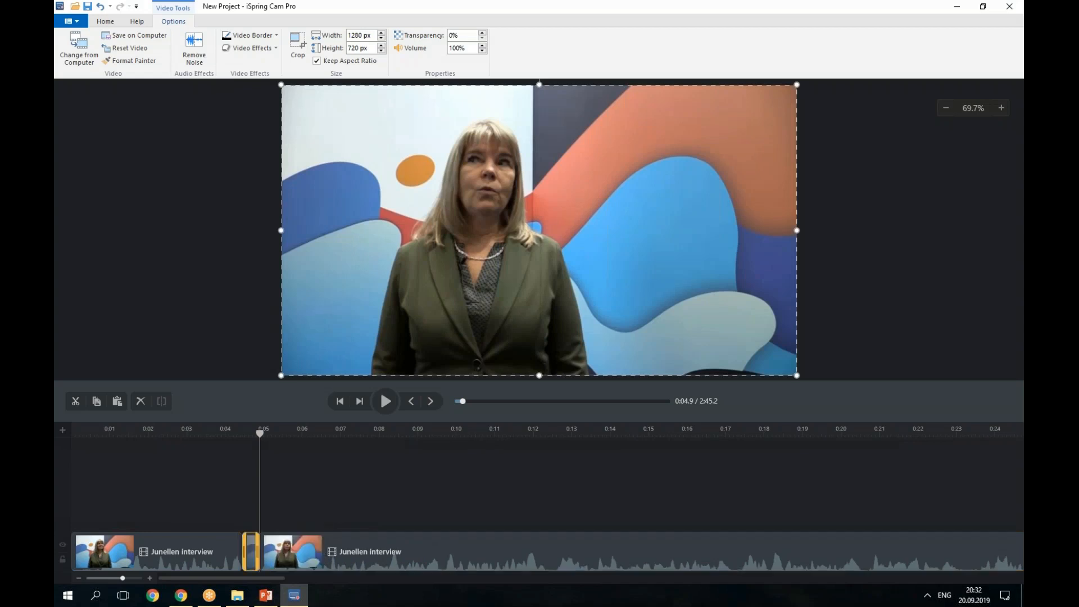
# Slow the short slice's playback speed to x0.17, then x0.13.
pyautogui.rightClick(250, 554)
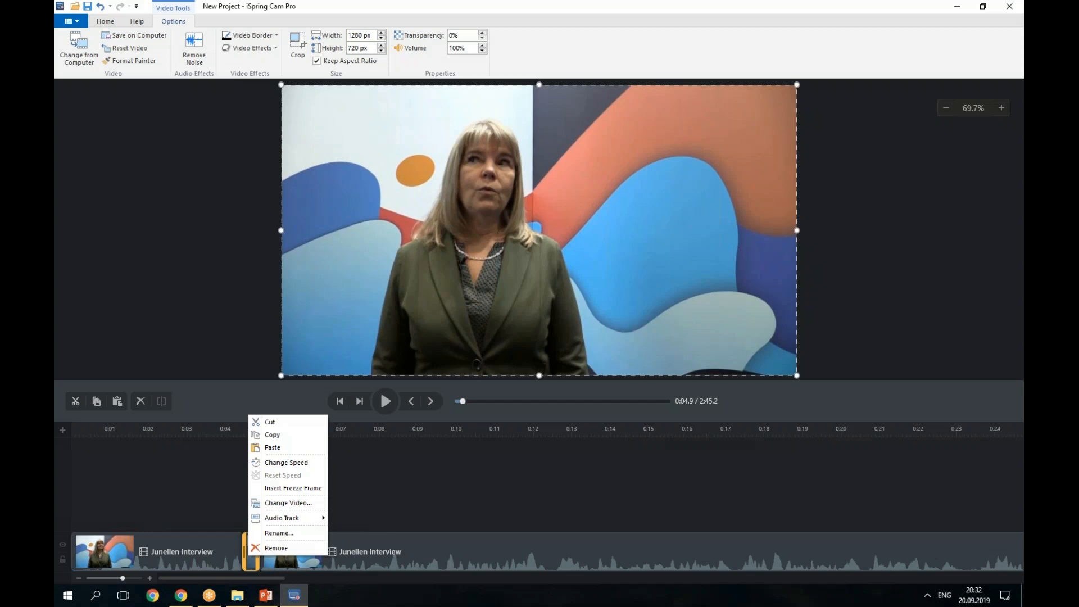
pyautogui.click(277, 466)
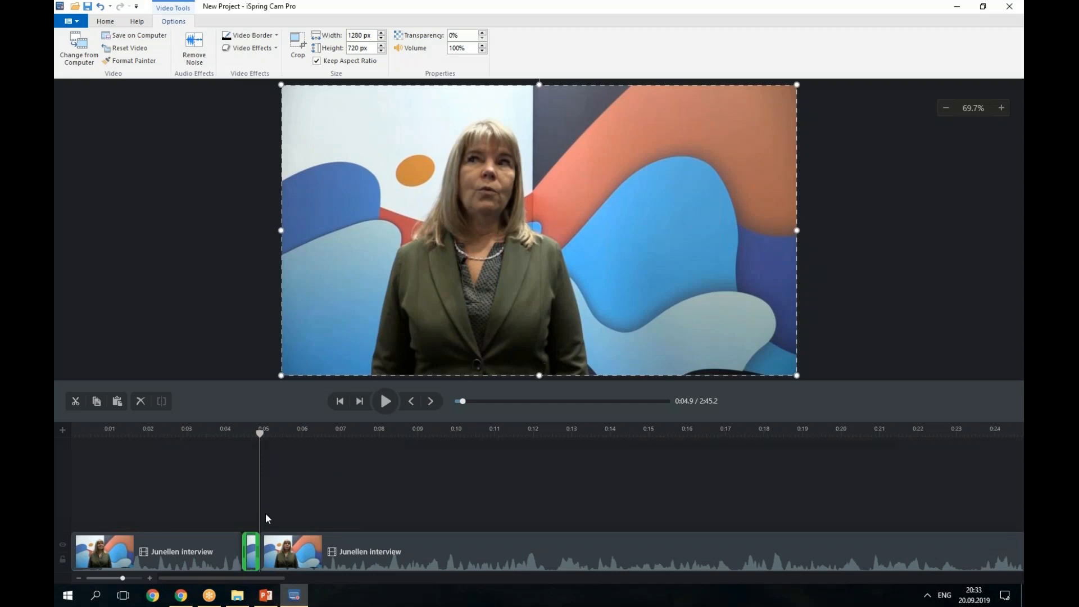
pyautogui.moveTo(298, 547); pyautogui.dragTo(341, 547)
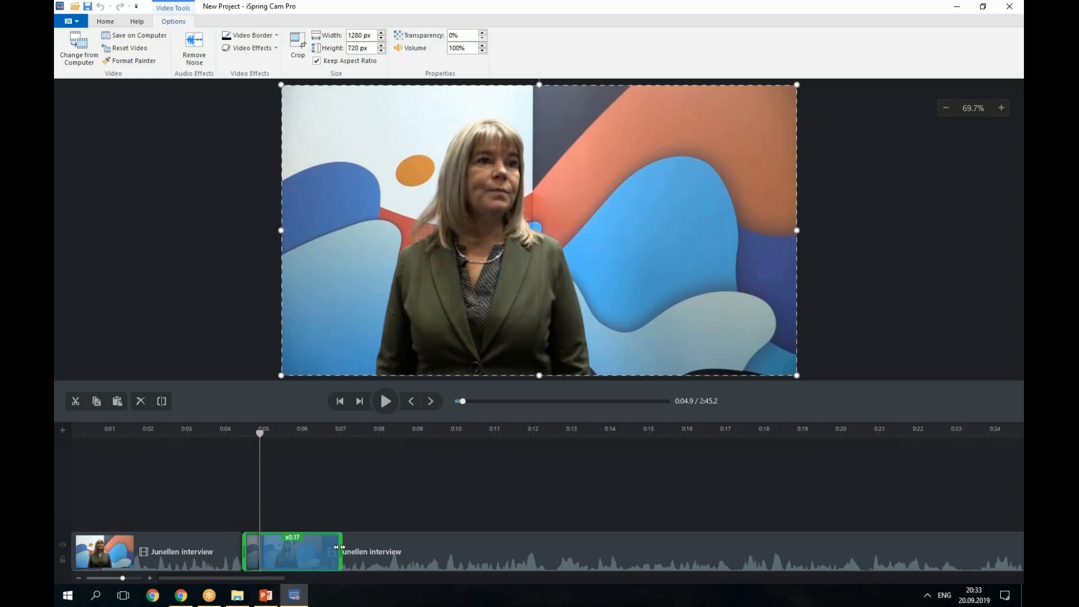
pyautogui.moveTo(339, 547); pyautogui.dragTo(371, 546)
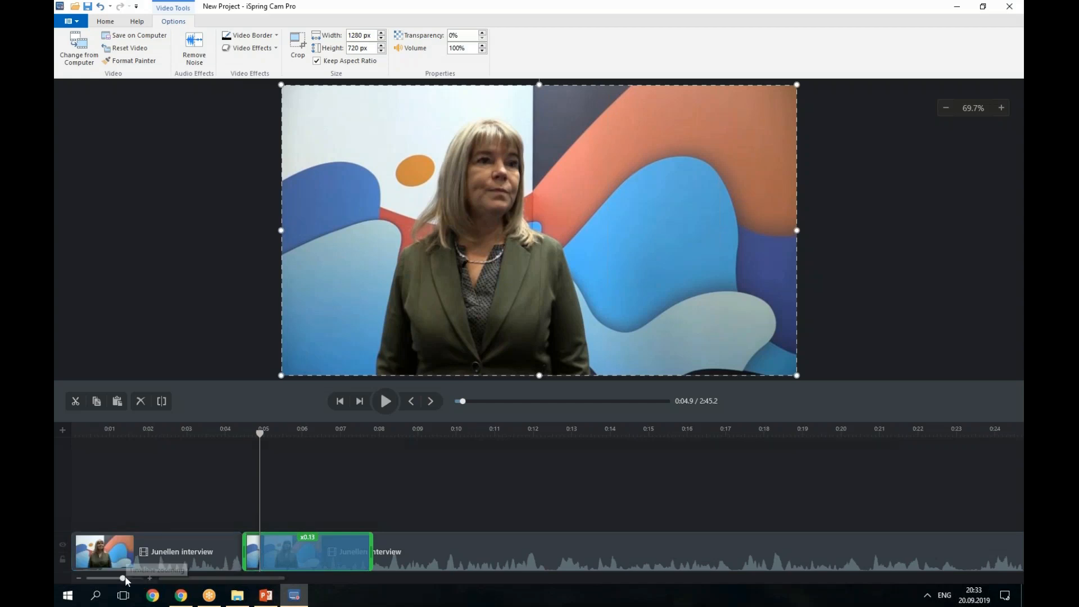
# Reset the short slice to normal playback speed.
pyautogui.moveTo(123, 576); pyautogui.dragTo(145, 579)
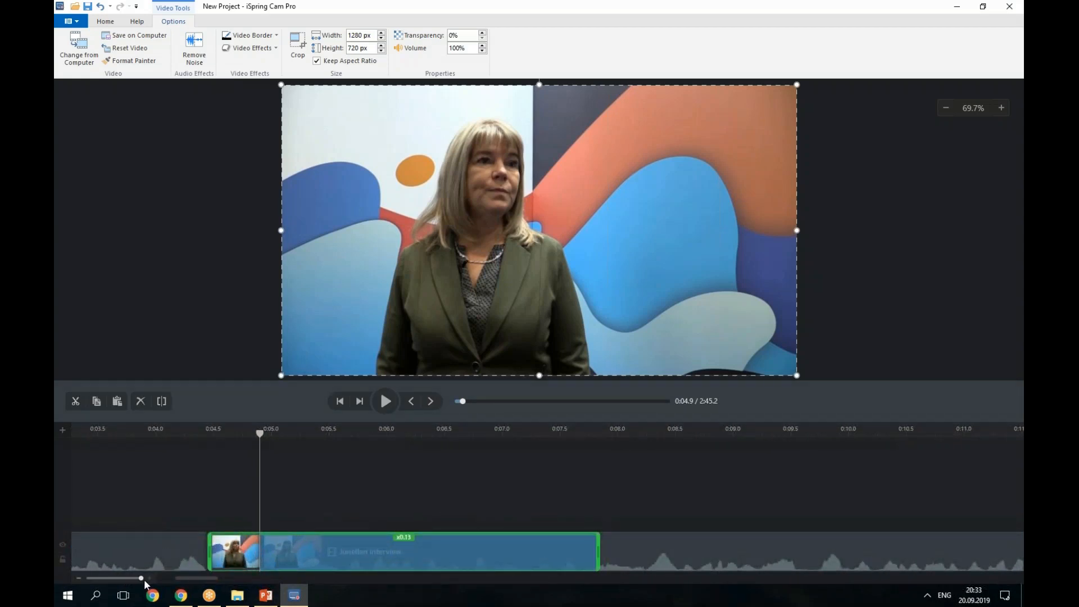
pyautogui.moveTo(144, 579); pyautogui.dragTo(131, 583)
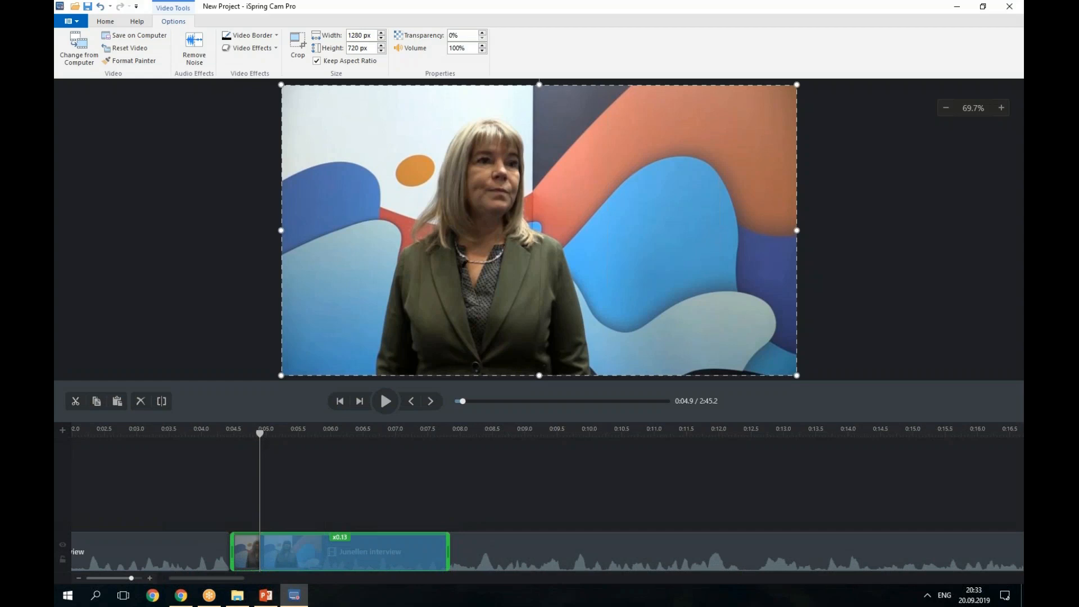
pyautogui.rightClick(245, 554)
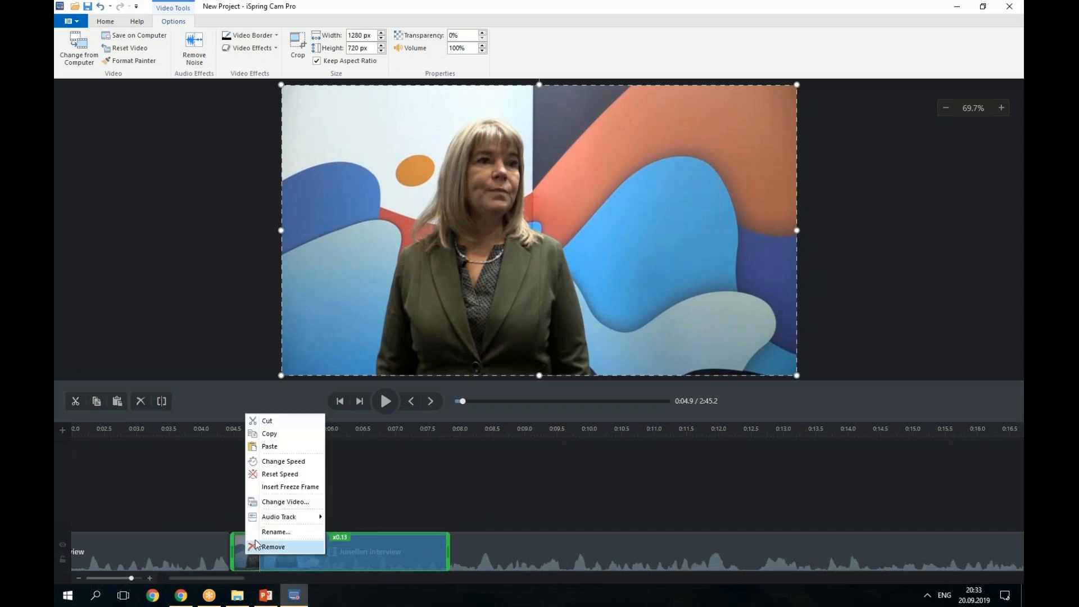
pyautogui.click(277, 475)
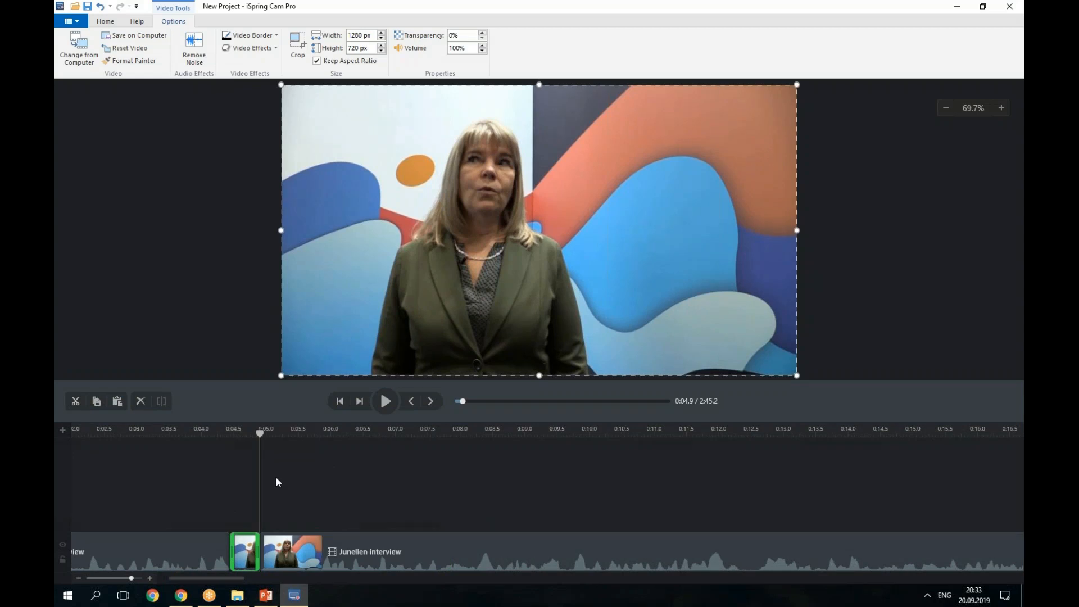
# Drag the short interview slice onto a new upper track and hide that track.
pyautogui.moveTo(244, 553); pyautogui.dragTo(244, 519)
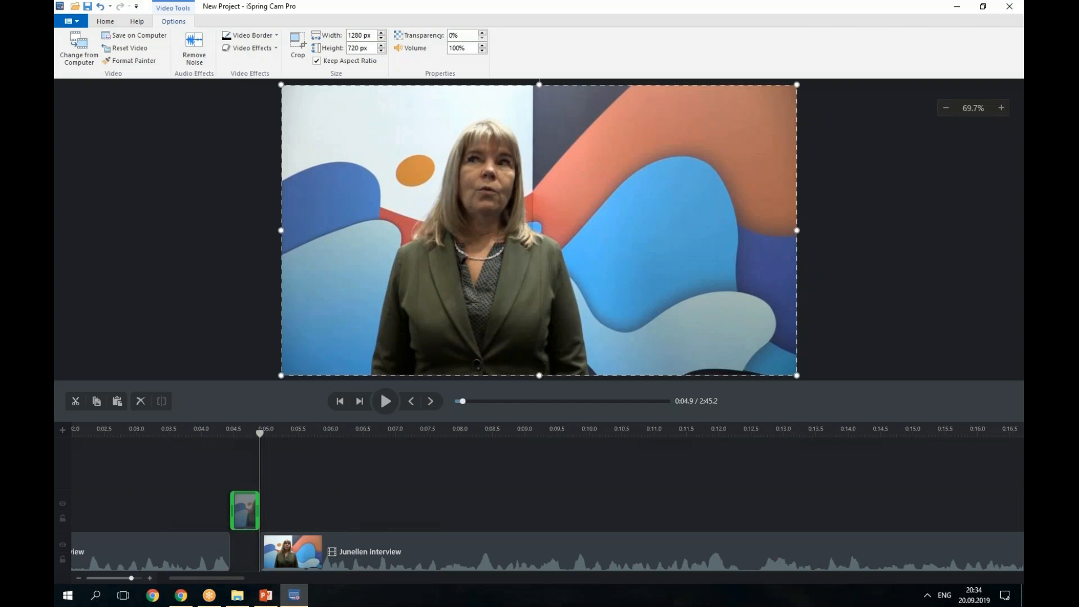
pyautogui.click(66, 506)
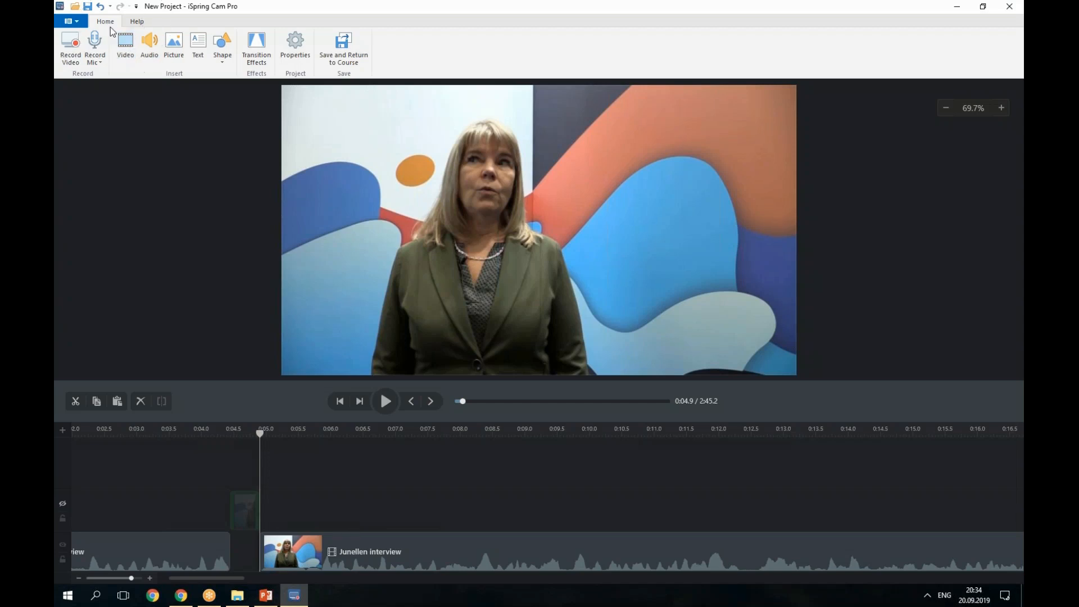
# Start a new Record Video screen capture at 1280×720, 16:9.
pyautogui.click(75, 57)
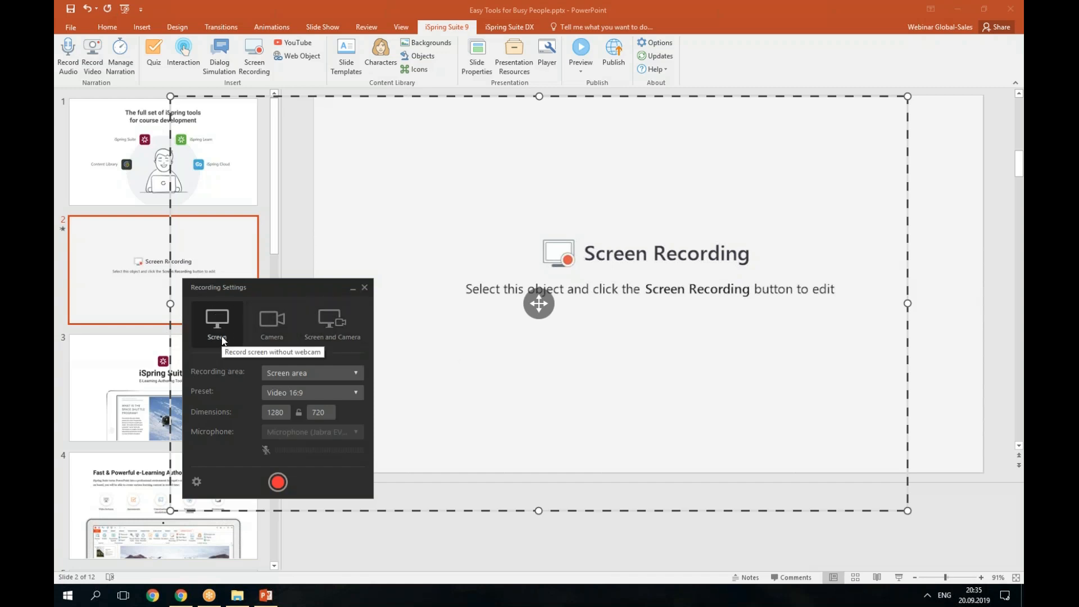
# Fit the capture frame around the iSpring Suite Feature Tour page in Chrome.
pyautogui.click(187, 603)
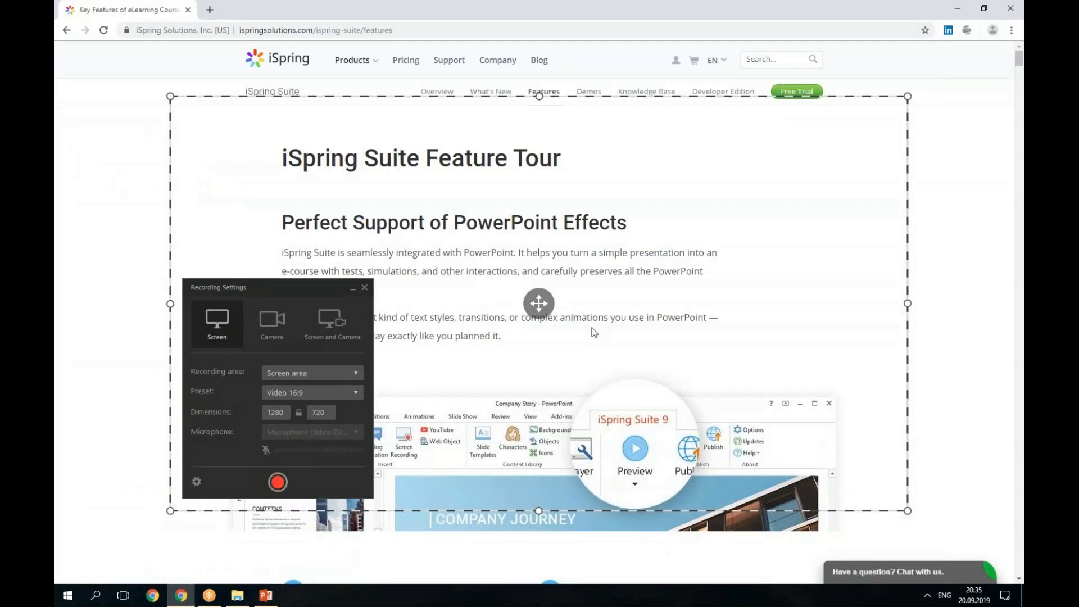
pyautogui.moveTo(540, 308); pyautogui.dragTo(588, 315)
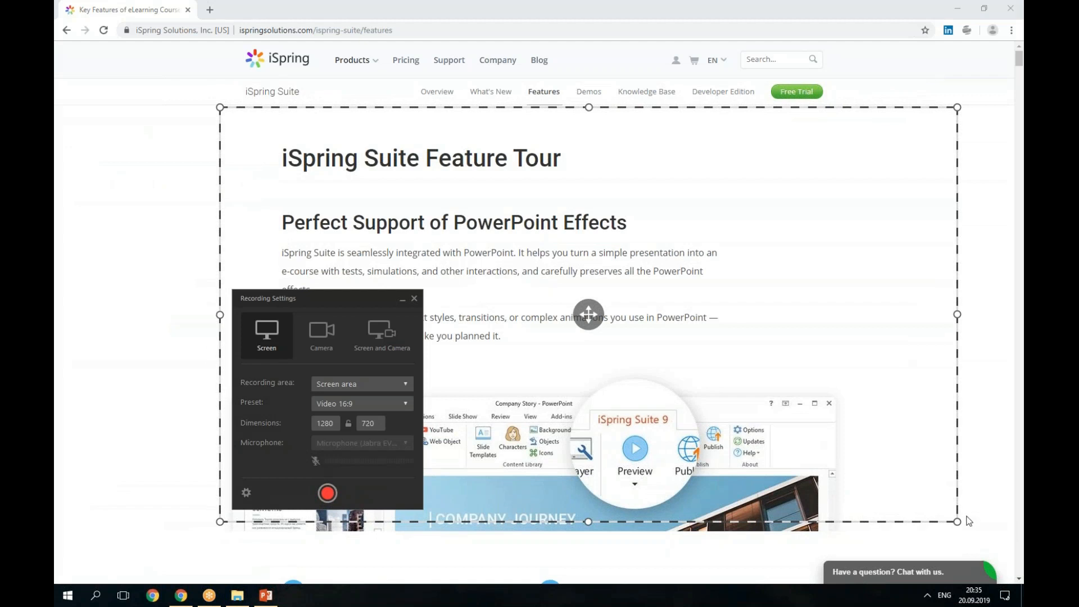
pyautogui.moveTo(957, 521); pyautogui.dragTo(837, 525)
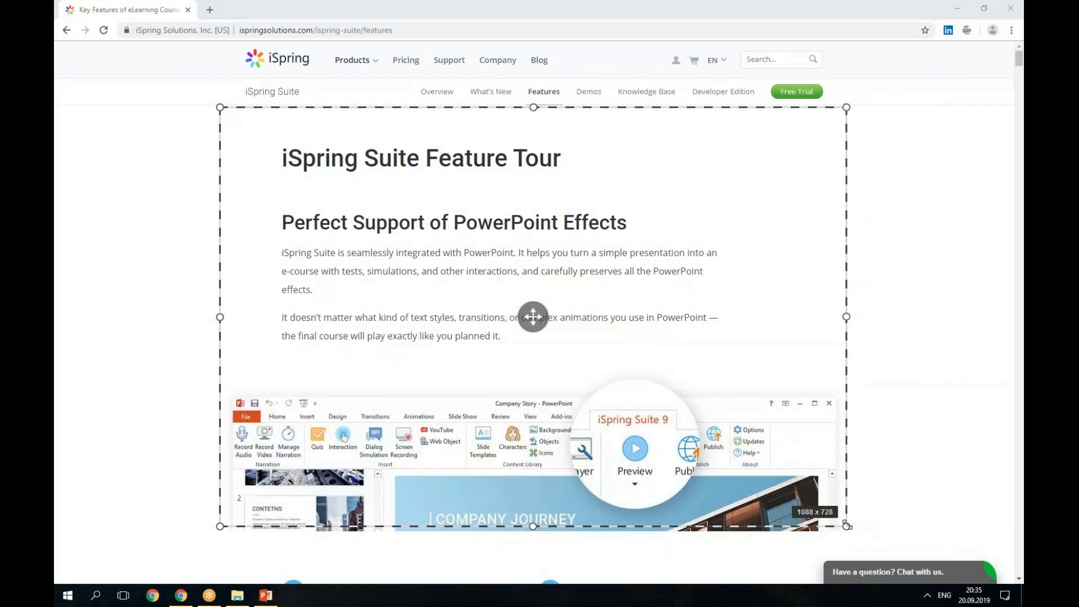
pyautogui.moveTo(533, 107); pyautogui.dragTo(536, 137)
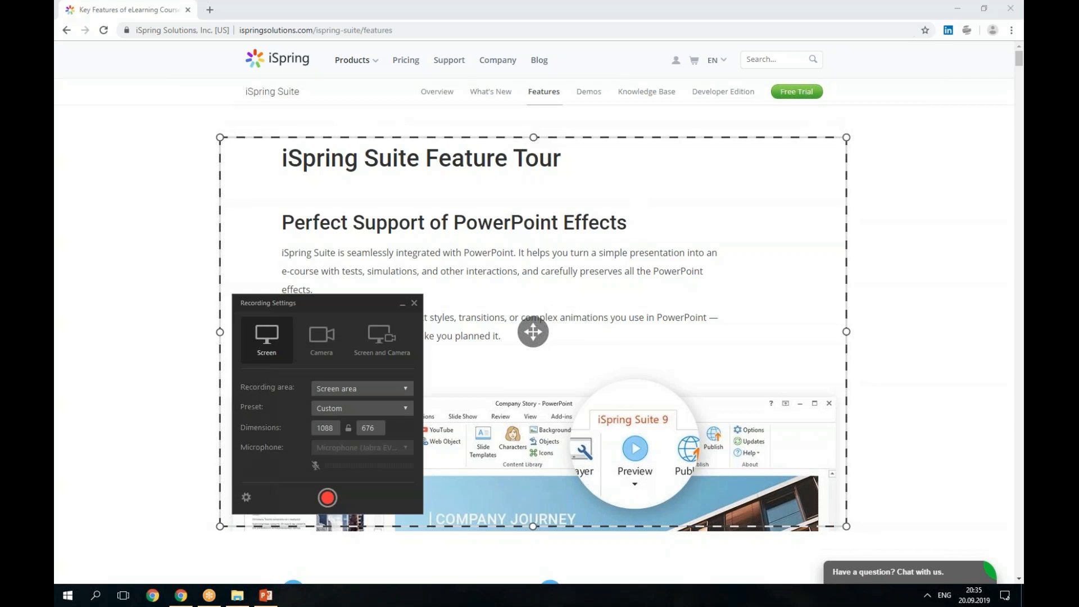
# Record the Feature Tour page while scrolling down to Mobile Learning, then stop.
pyautogui.click(318, 467)
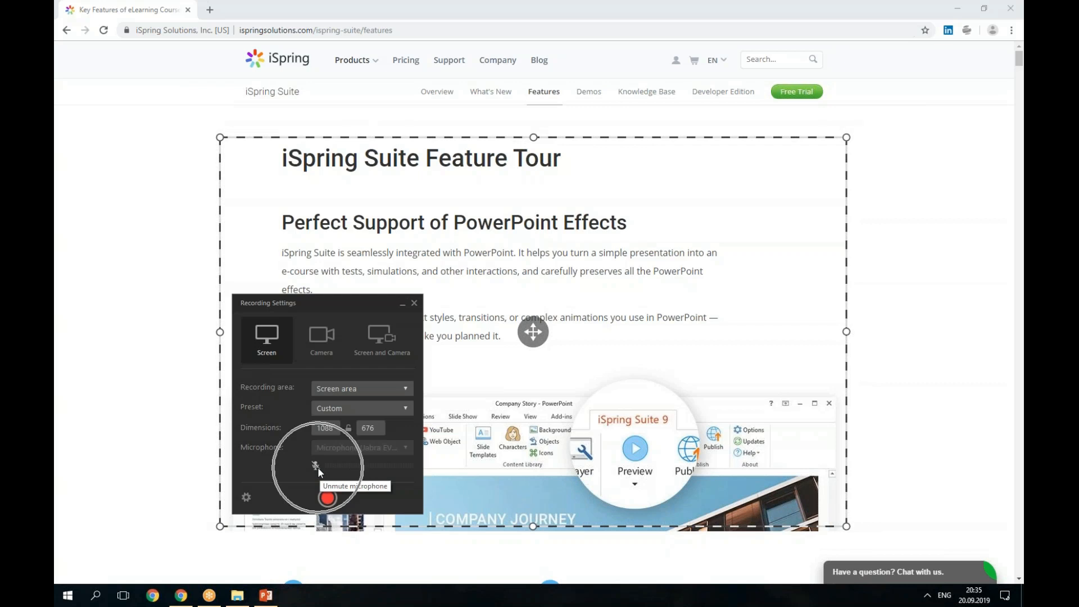
pyautogui.click(328, 498)
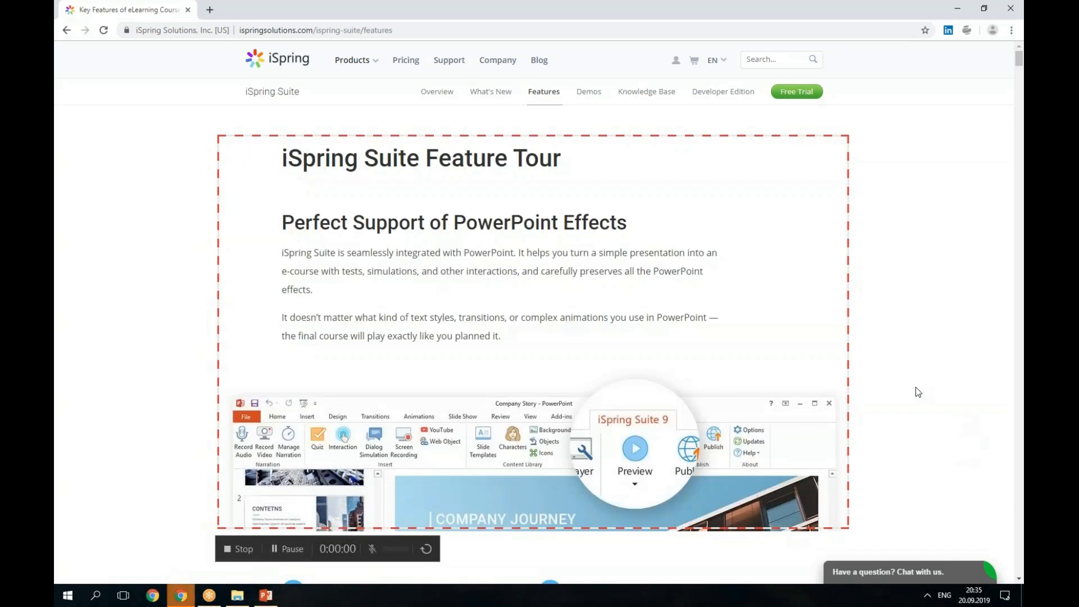
pyautogui.scroll(-4, 916, 388)
pyautogui.scroll(-9, 534, 326)
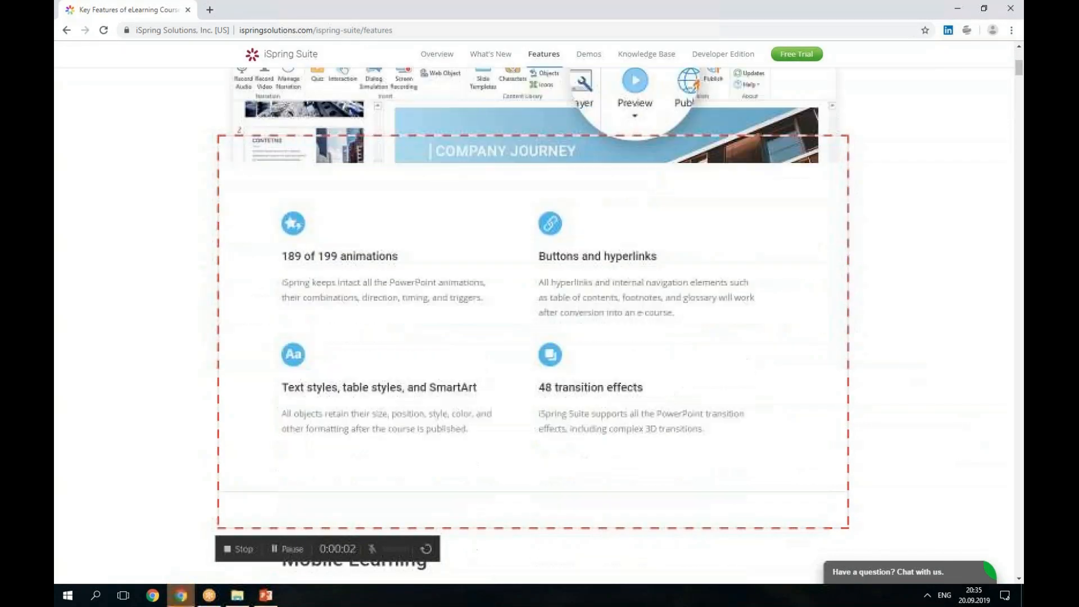
pyautogui.scroll(-2, 535, 326)
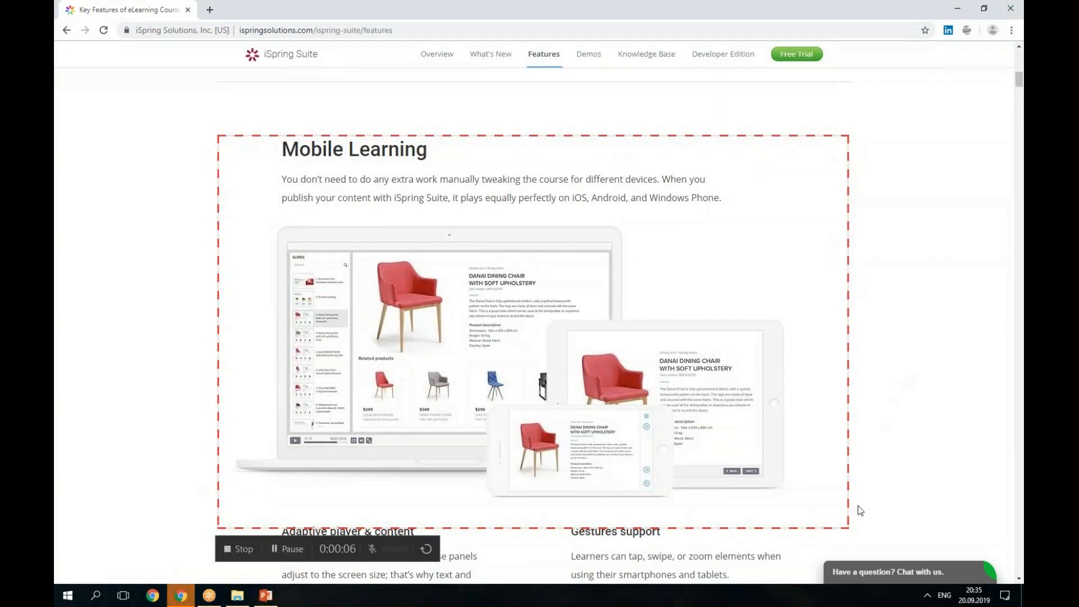
pyautogui.click(228, 553)
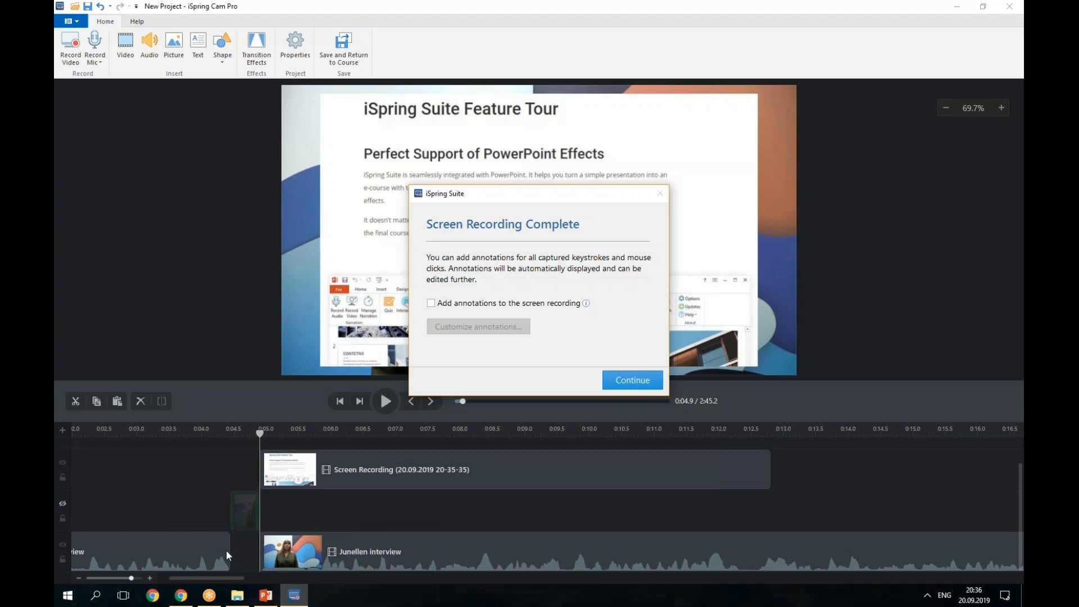
# Shrink the screen recording overlay to 470×293 px and place it in the canvas's top-right corner.
pyautogui.click(637, 380)
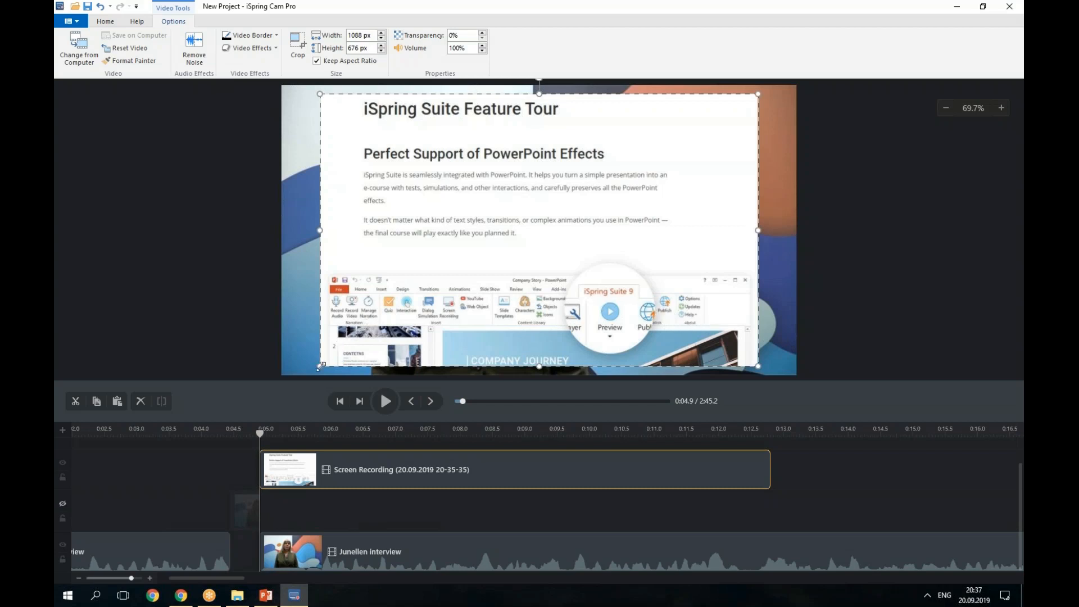
pyautogui.moveTo(320, 366); pyautogui.dragTo(711, 213)
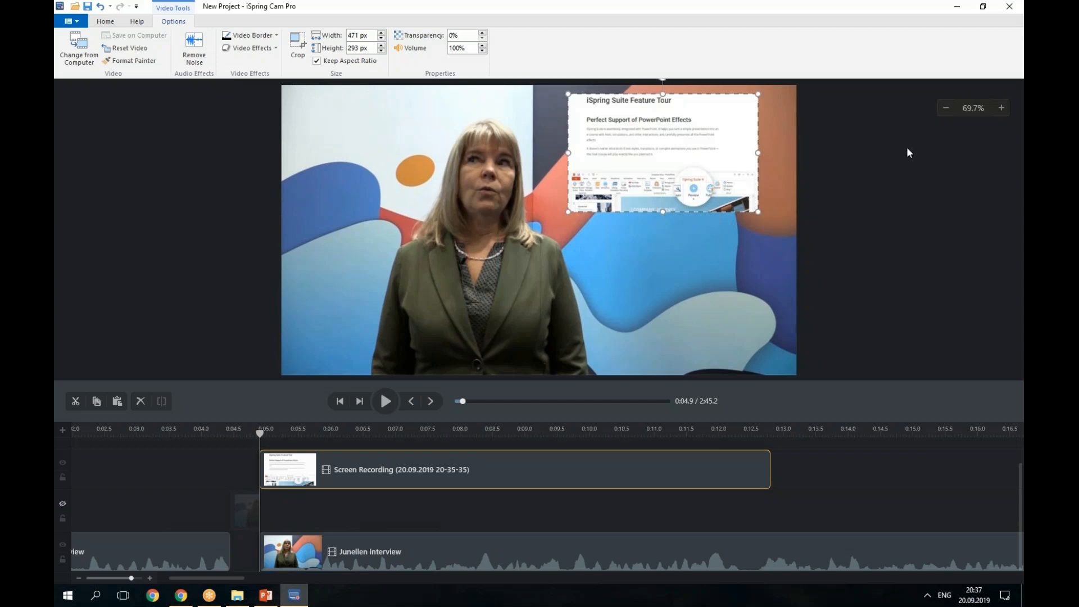
pyautogui.click(947, 109)
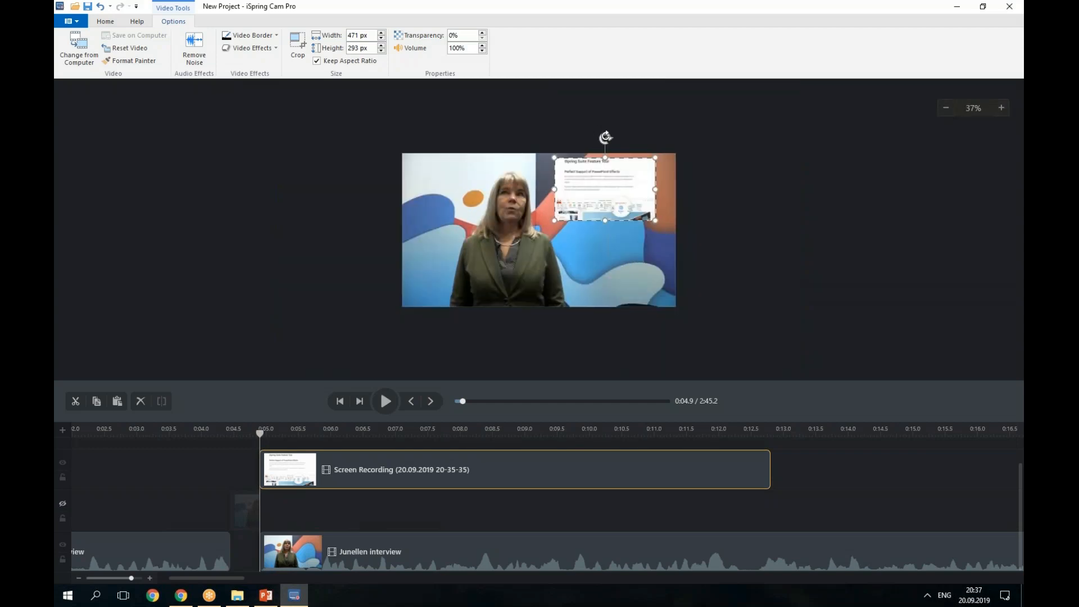
pyautogui.moveTo(605, 137)
pyautogui.mouseDown()
pyautogui.moveTo(558, 148)
pyautogui.moveTo(605, 137)
pyautogui.mouseUp()
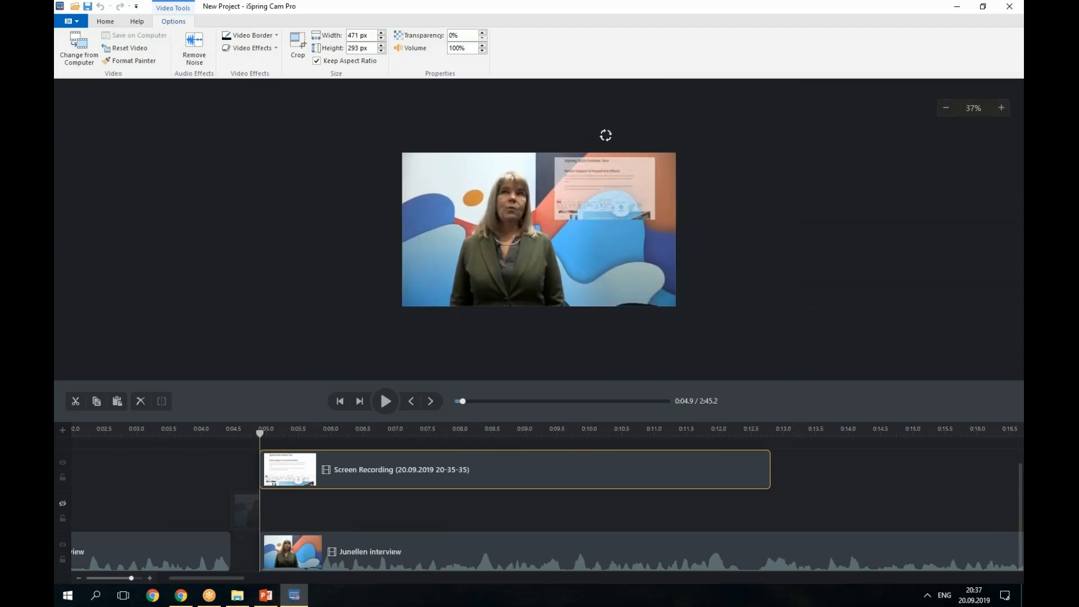
pyautogui.click(1003, 110)
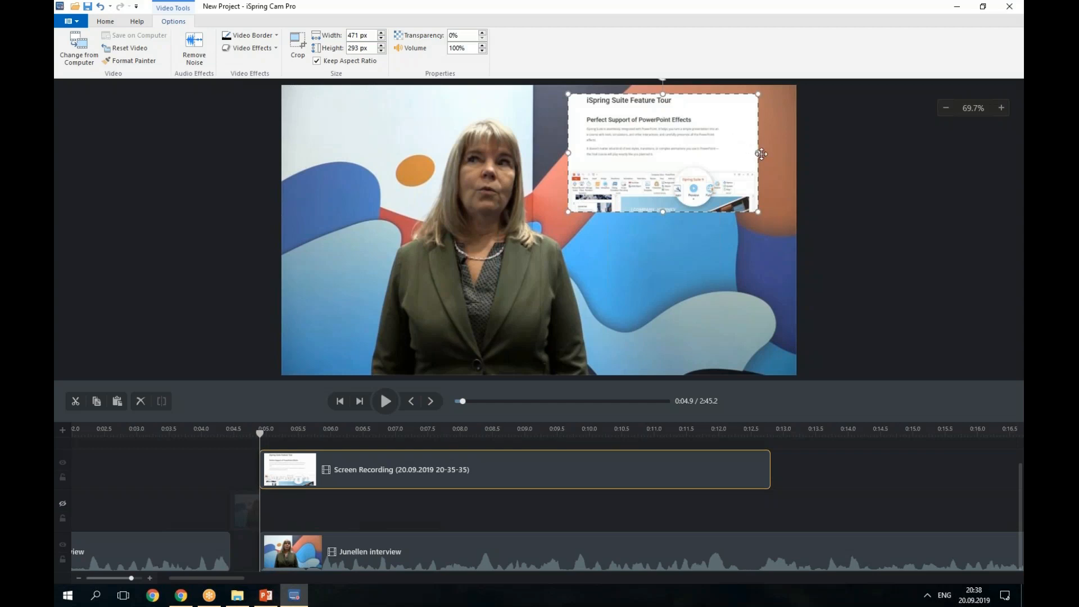
pyautogui.moveTo(758, 153)
pyautogui.mouseDown()
pyautogui.moveTo(400, 169)
pyautogui.moveTo(765, 163)
pyautogui.moveTo(364, 165)
pyautogui.moveTo(757, 170)
pyautogui.mouseUp()
pyautogui.moveTo(675, 166); pyautogui.dragTo(699, 168)
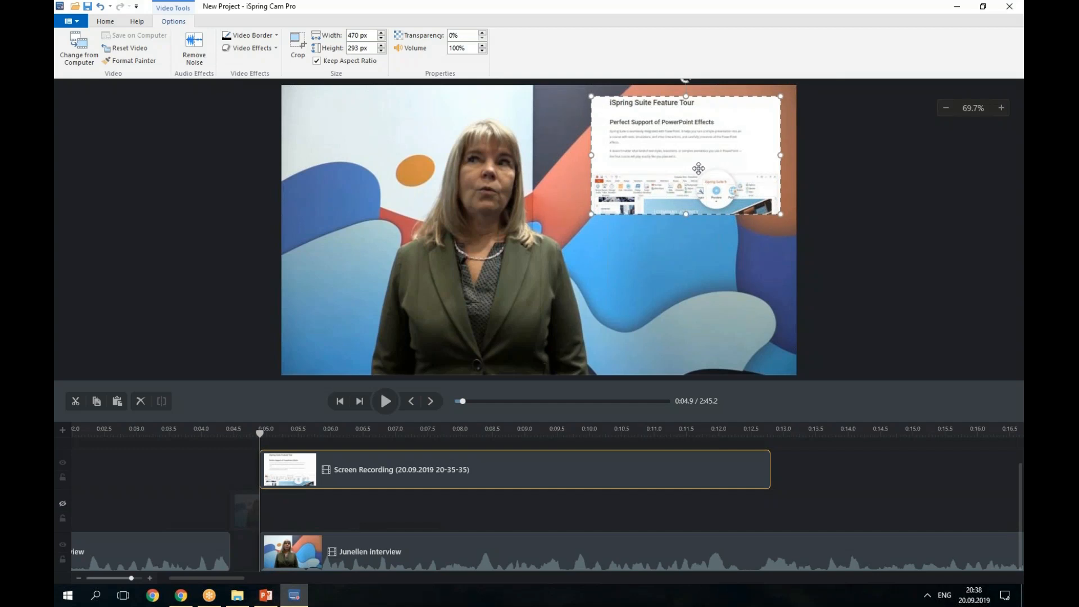
# Insert the Royalty-Free-Music_-Ocean---KV MP3 from the cam pro webinar folder and drag it to the timeline's start.
pyautogui.click(104, 24)
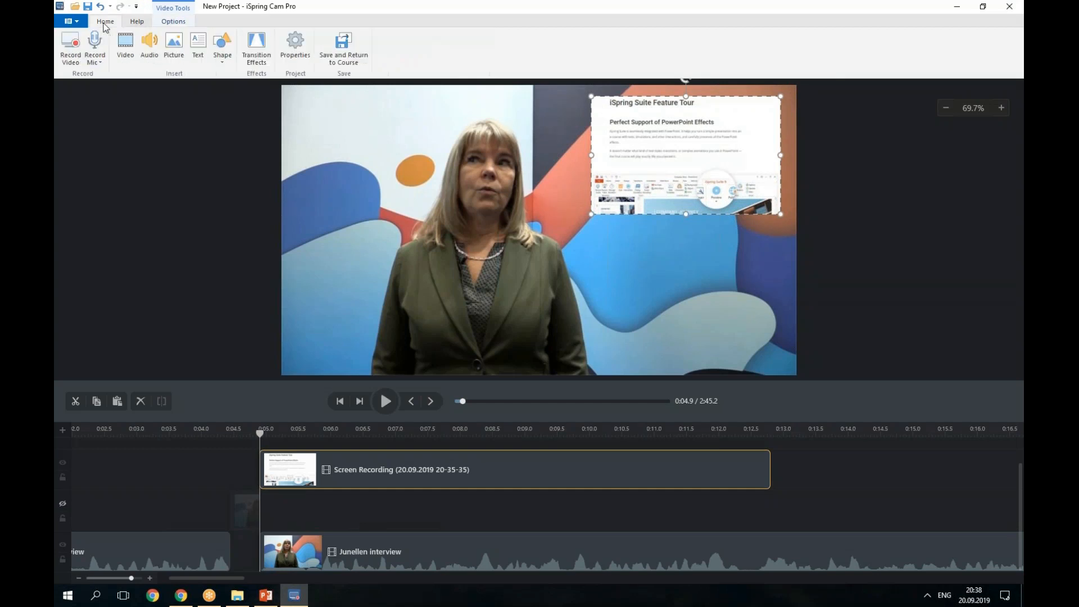
pyautogui.click(149, 50)
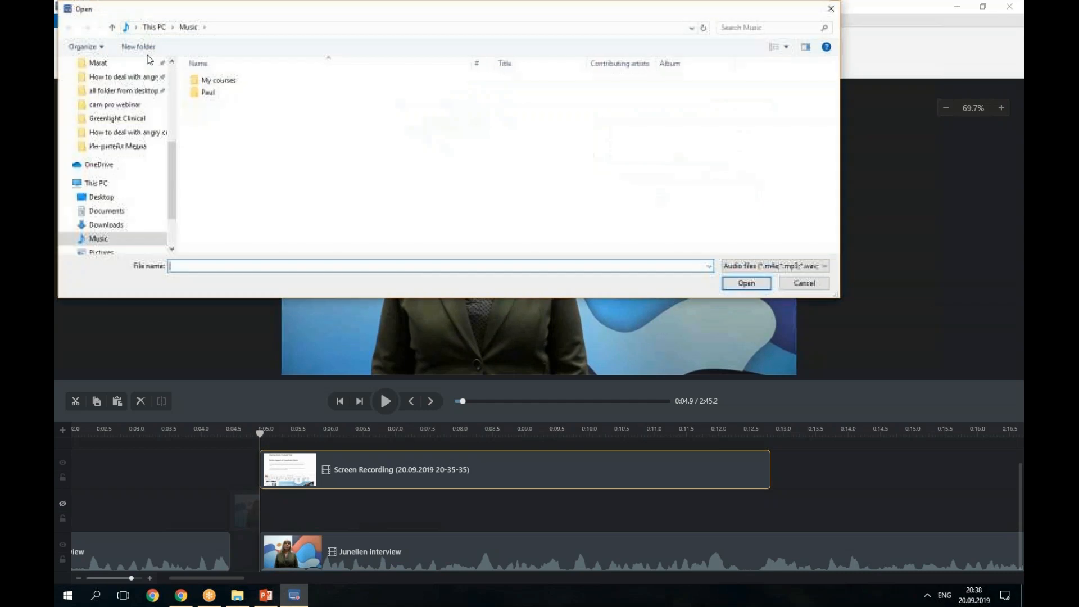
pyautogui.click(138, 105)
pyautogui.click(363, 102)
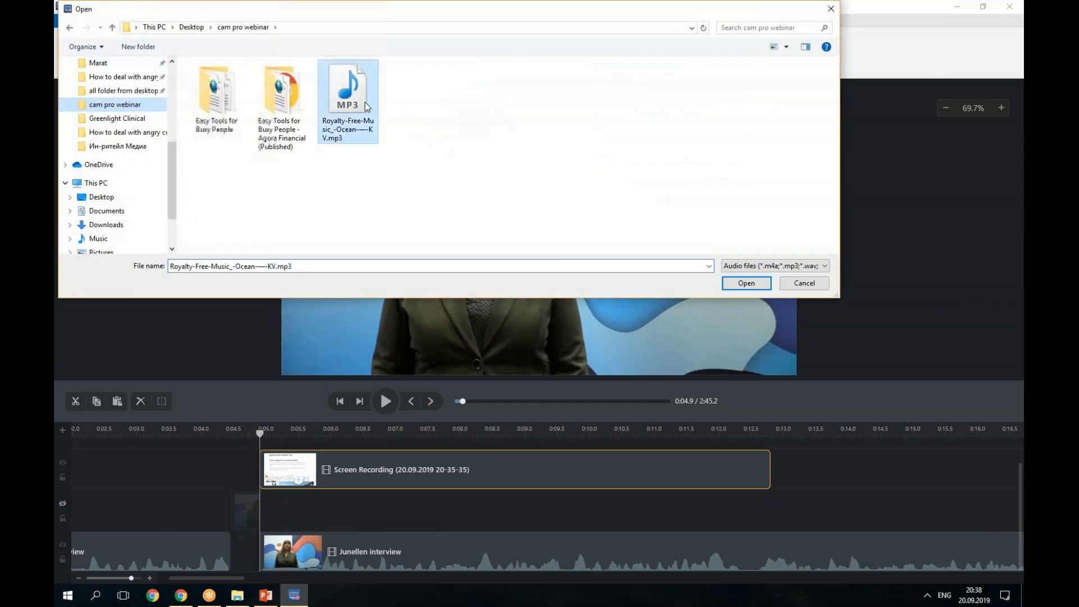
pyautogui.click(755, 285)
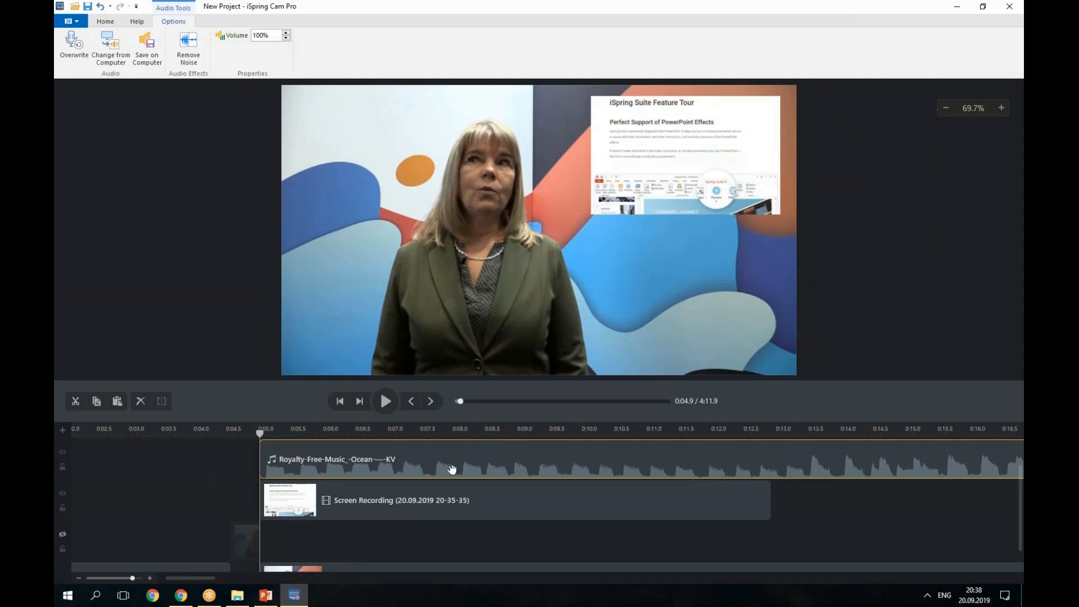
pyautogui.moveTo(458, 470); pyautogui.dragTo(56, 471)
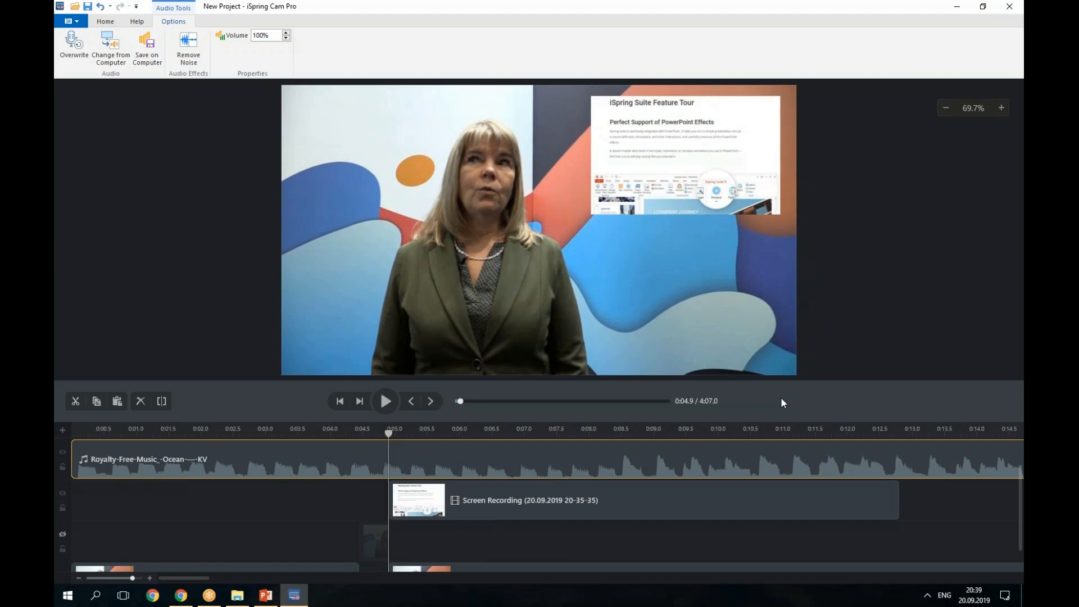
pyautogui.scroll(-1, 424, 501)
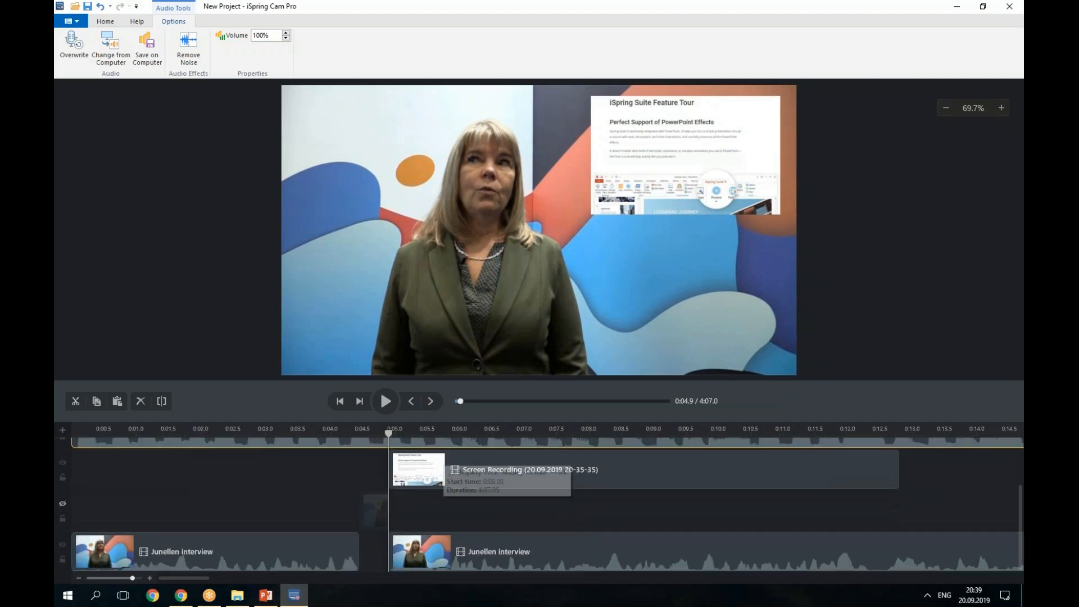
pyautogui.scroll(2, 423, 504)
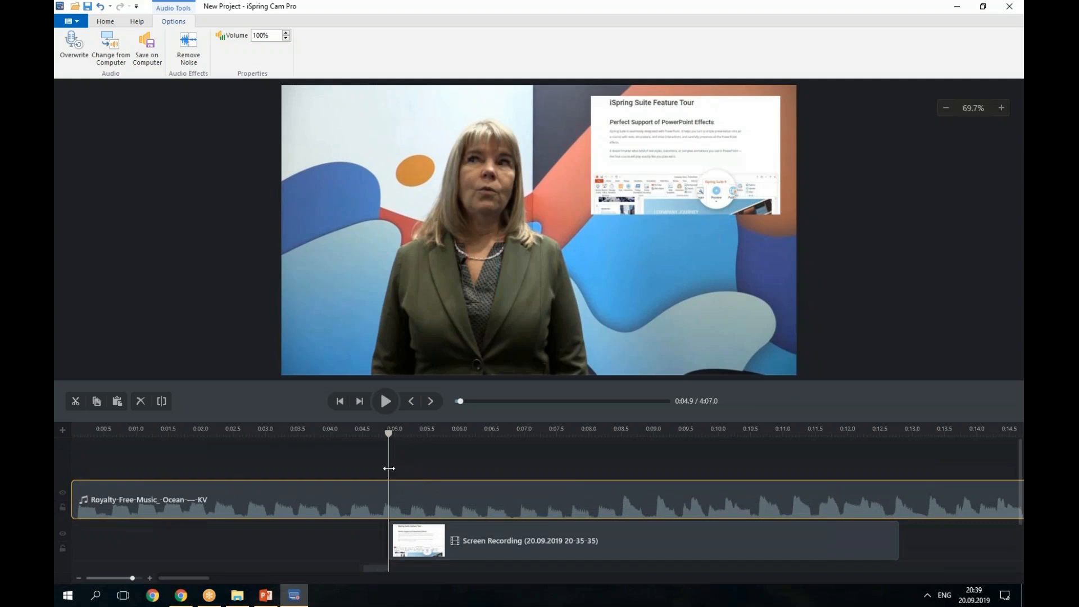
pyautogui.scroll(-1, 388, 469)
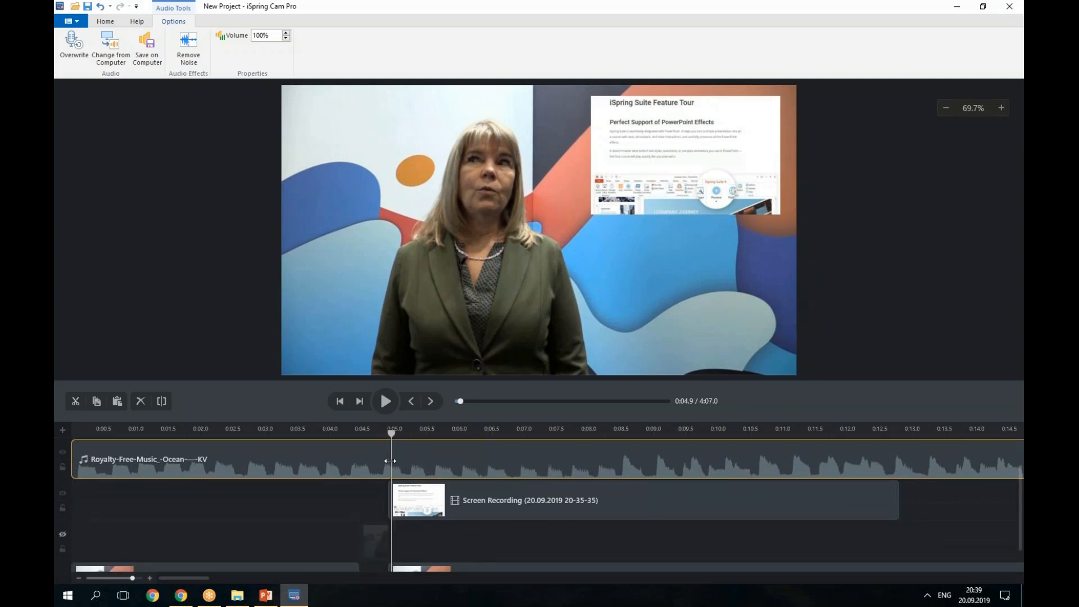
pyautogui.scroll(1, 390, 464)
pyautogui.click(388, 476)
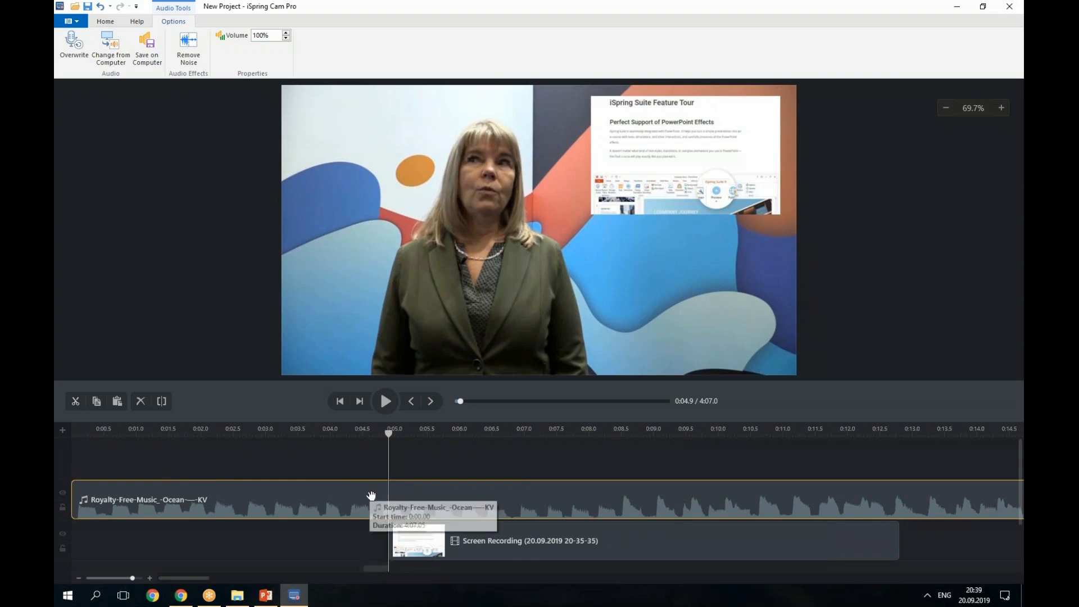
pyautogui.click(162, 402)
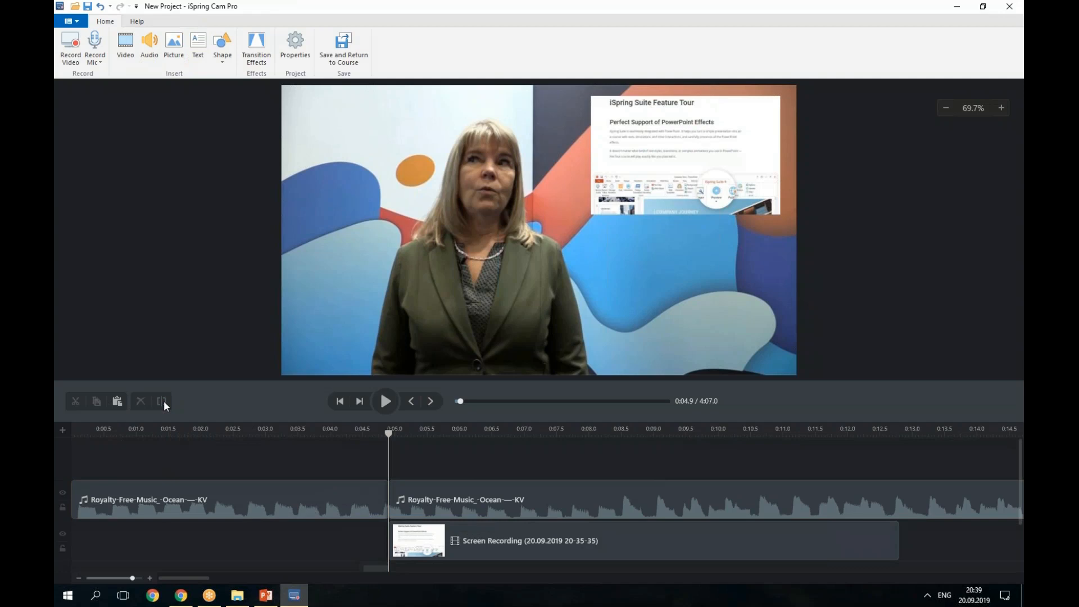
pyautogui.click(439, 487)
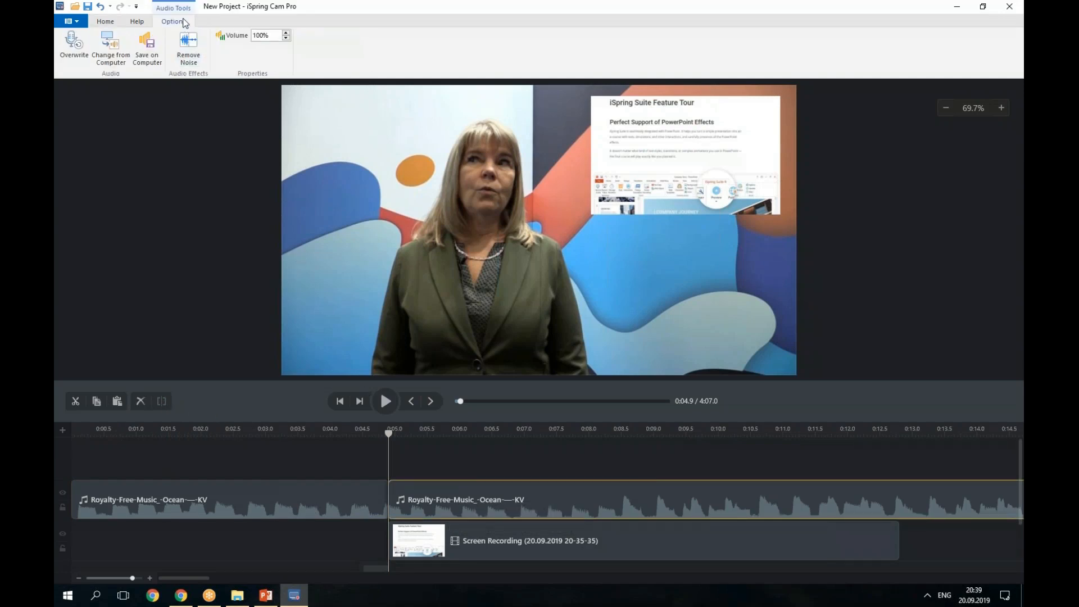
pyautogui.doubleClick(265, 35)
pyautogui.write('5')
pyautogui.press('Return')
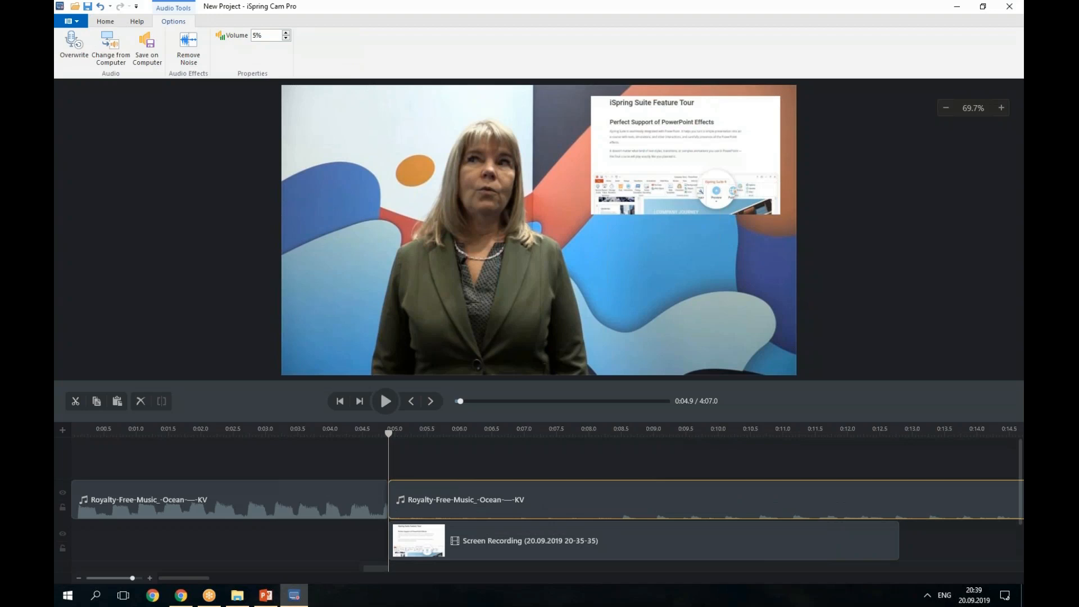
pyautogui.click(454, 502)
# Add a Smoothly fade to the end of the first music clip and lengthen it.
pyautogui.click(106, 22)
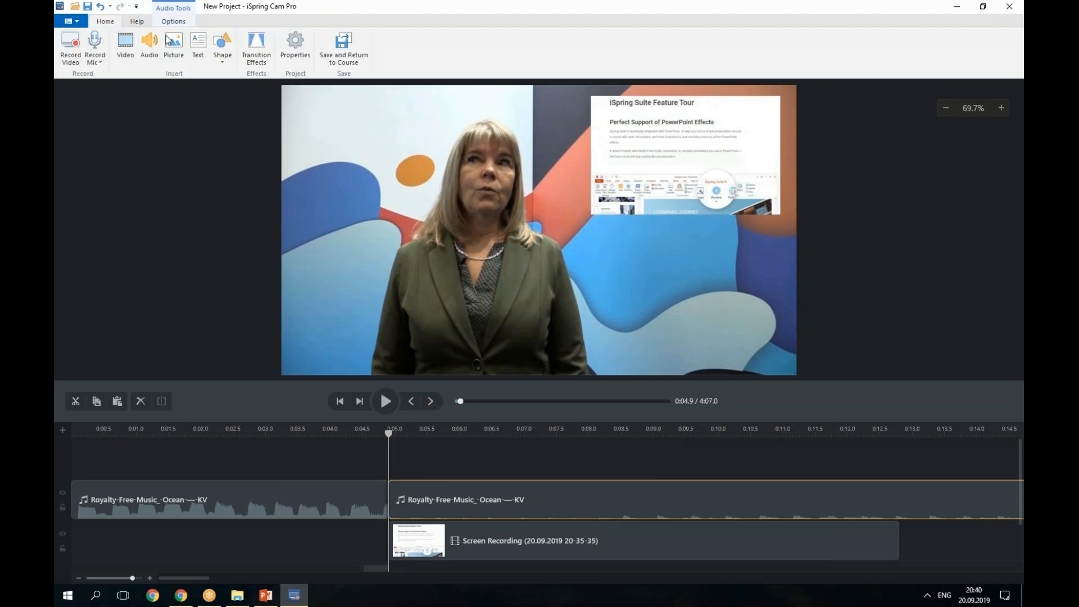
pyautogui.click(260, 60)
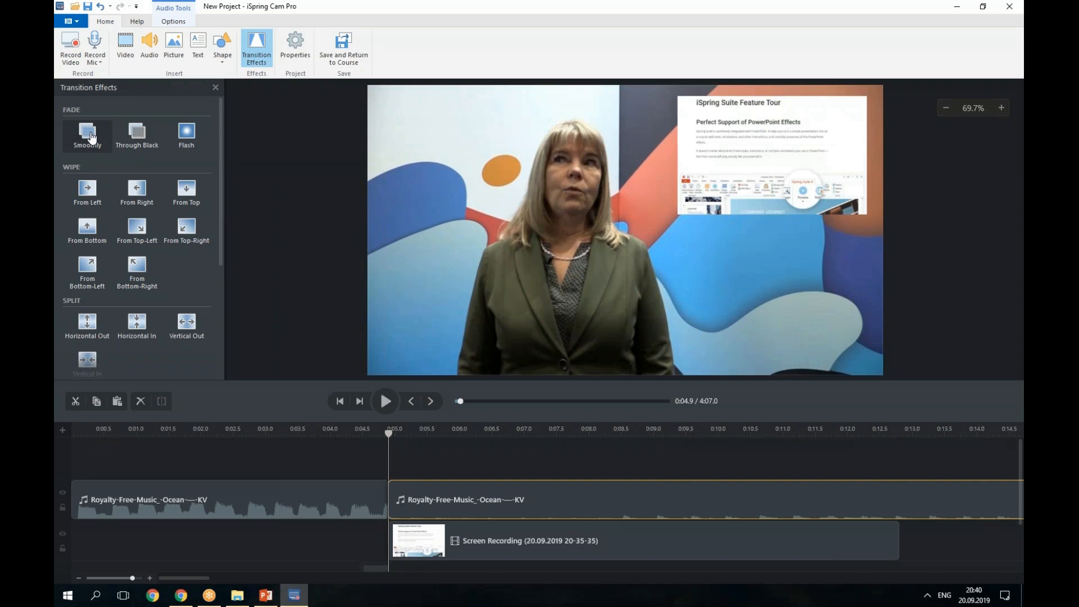
pyautogui.moveTo(91, 137); pyautogui.dragTo(366, 498)
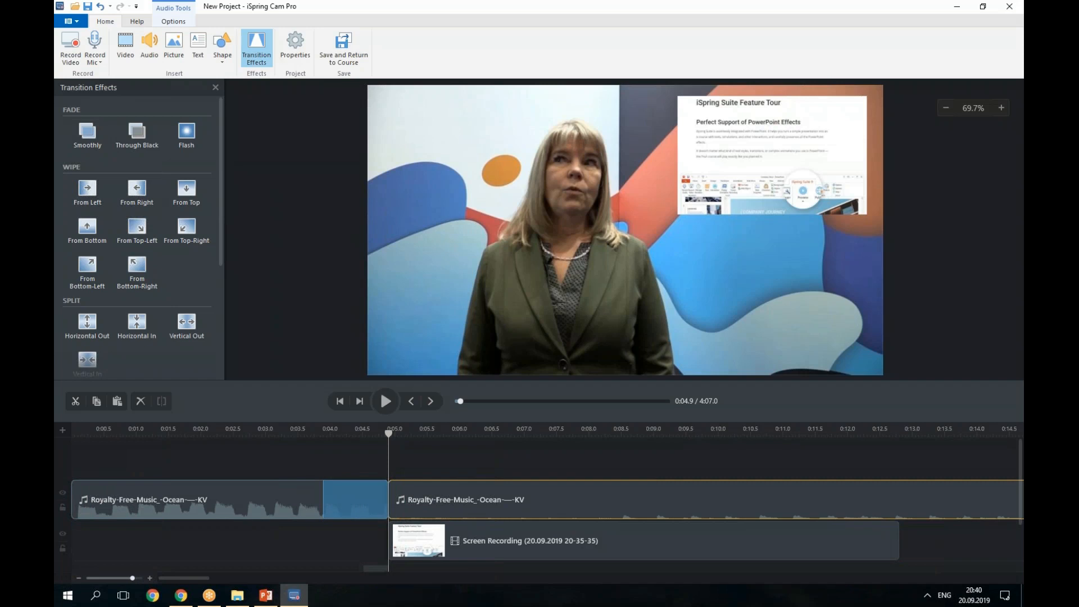
pyautogui.click(323, 497)
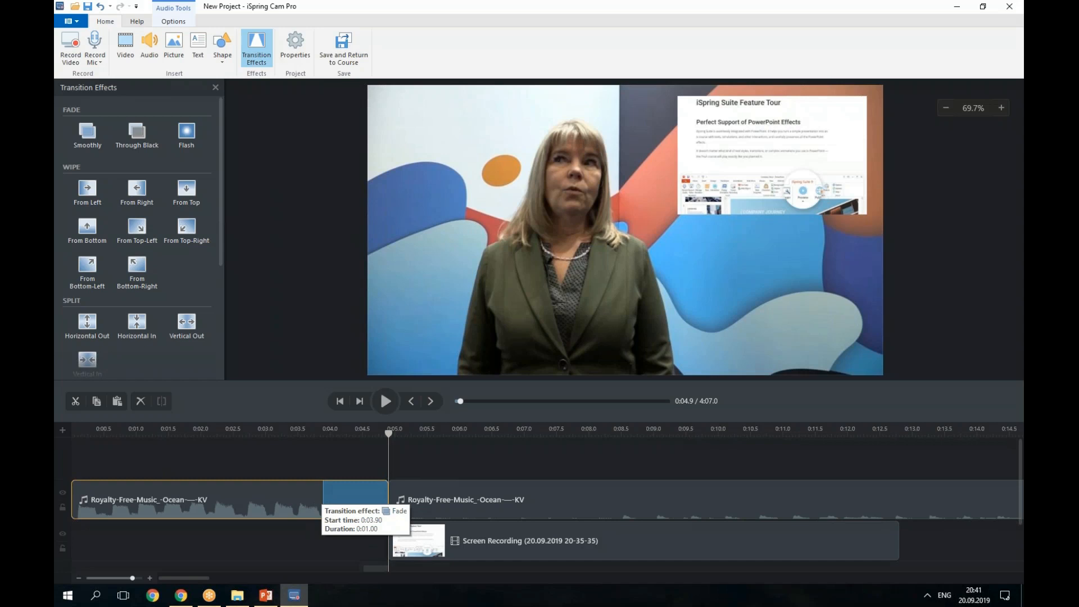
pyautogui.moveTo(323, 500); pyautogui.dragTo(317, 500)
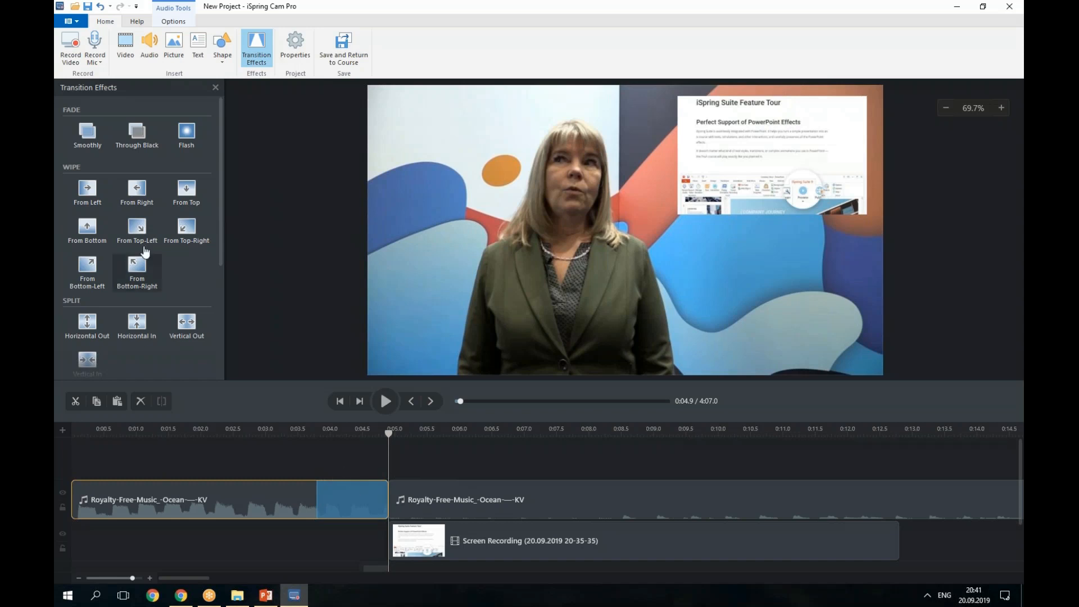
# Add Smoothly fades to both ends of the Screen Recording clip, lengthening the opening fade.
pyautogui.moveTo(87, 135); pyautogui.dragTo(418, 540)
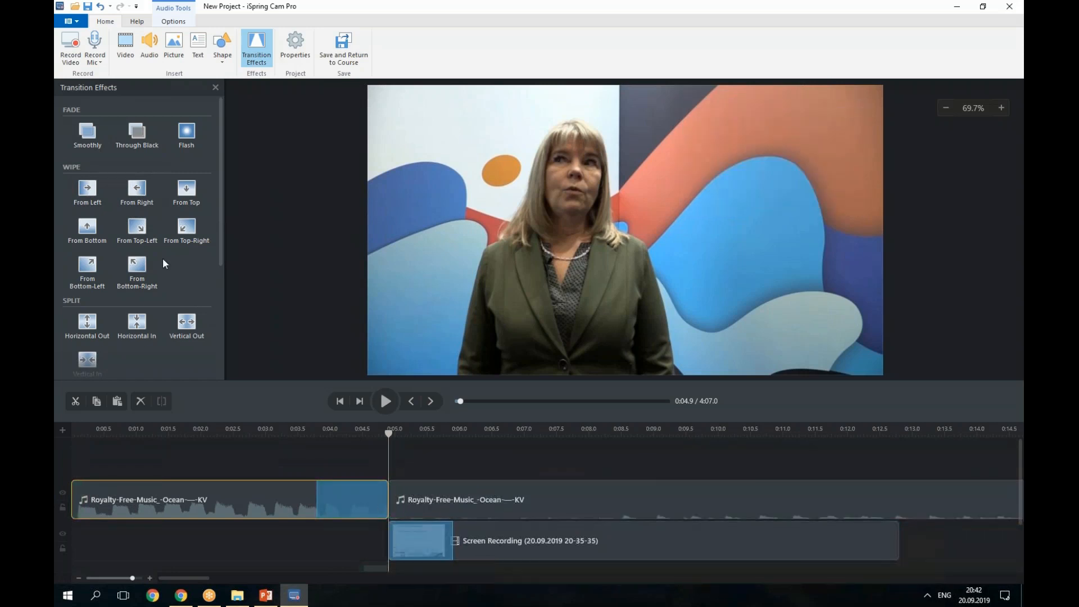
pyautogui.moveTo(87, 134); pyautogui.dragTo(869, 549)
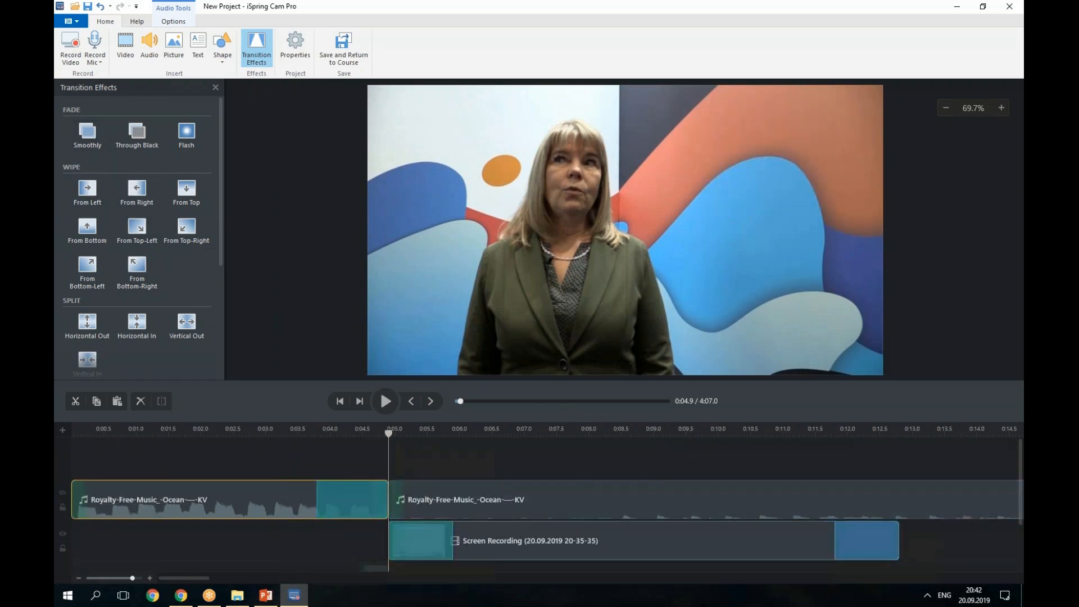
pyautogui.click(452, 541)
pyautogui.moveTo(452, 541); pyautogui.dragTo(508, 541)
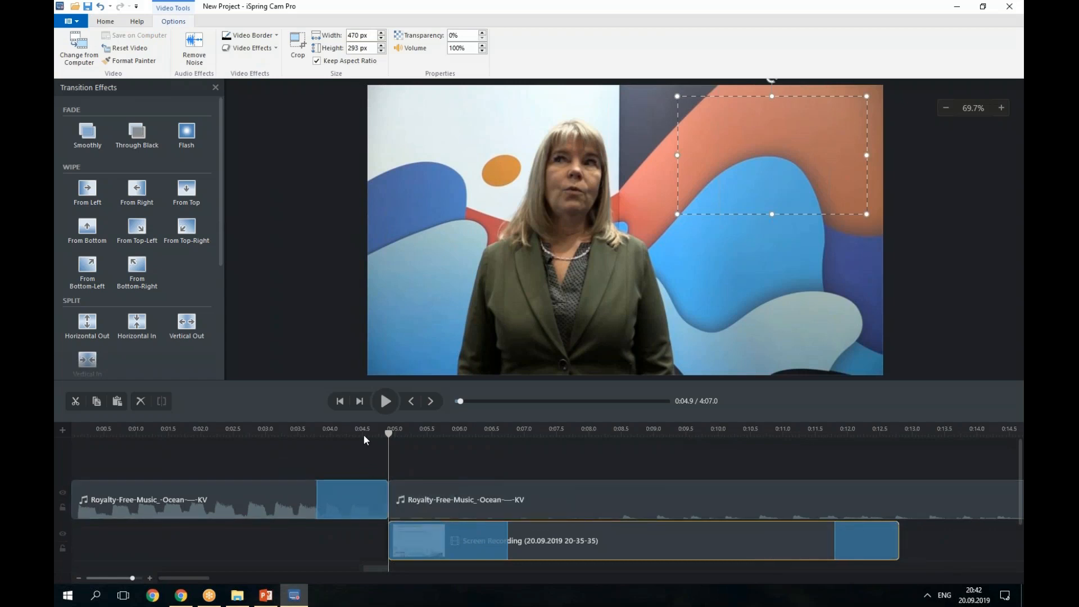
# Move the Screen Recording clip later in the video and preview the overlay from its new start.
pyautogui.click(364, 434)
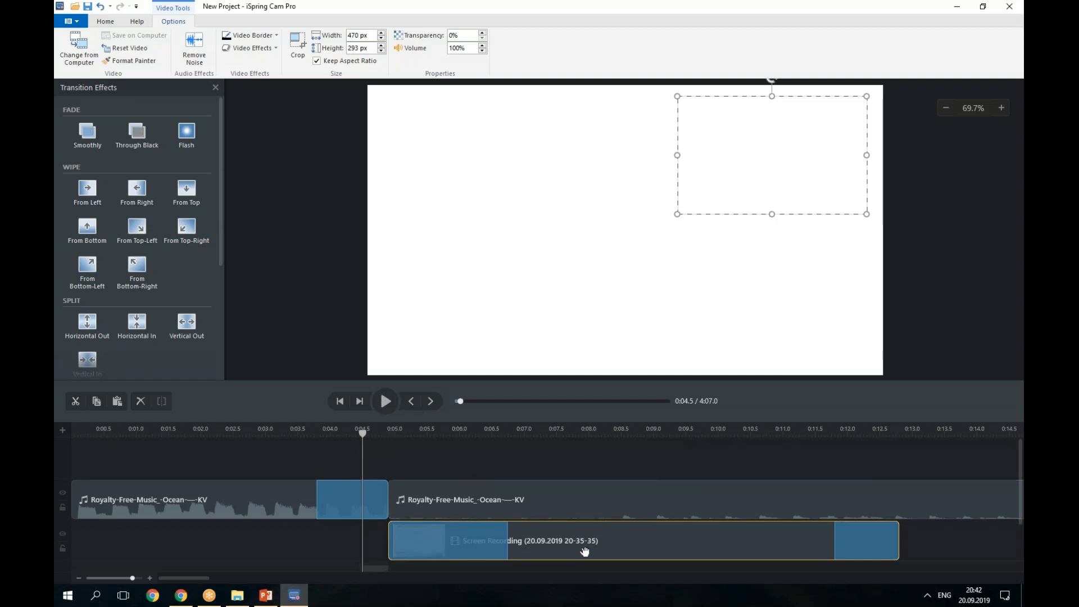
pyautogui.moveTo(585, 552); pyautogui.dragTo(749, 558)
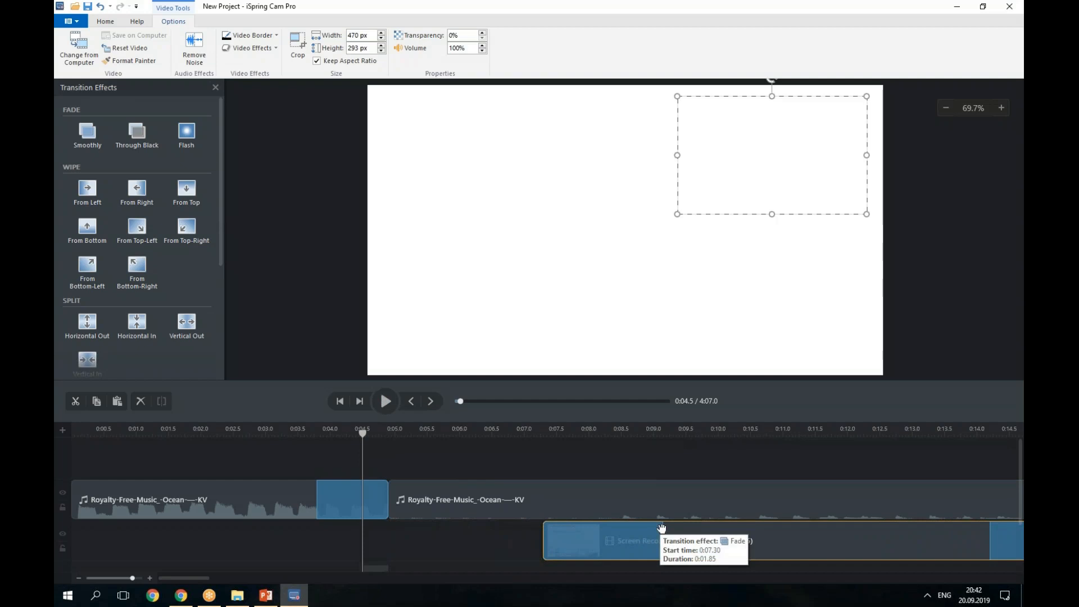
pyautogui.click(490, 430)
pyautogui.click(388, 402)
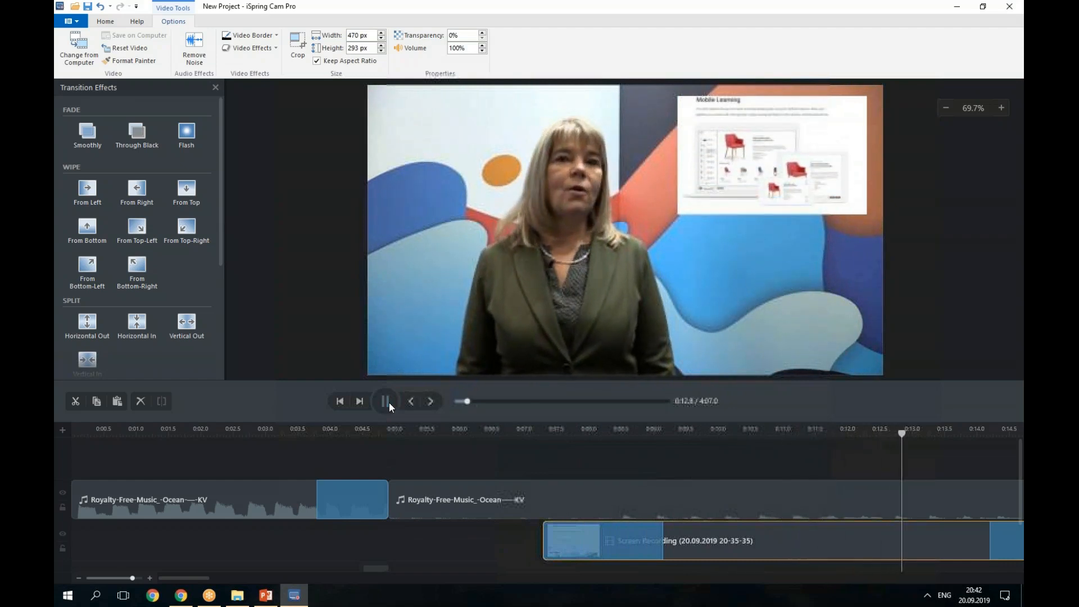
pyautogui.click(389, 402)
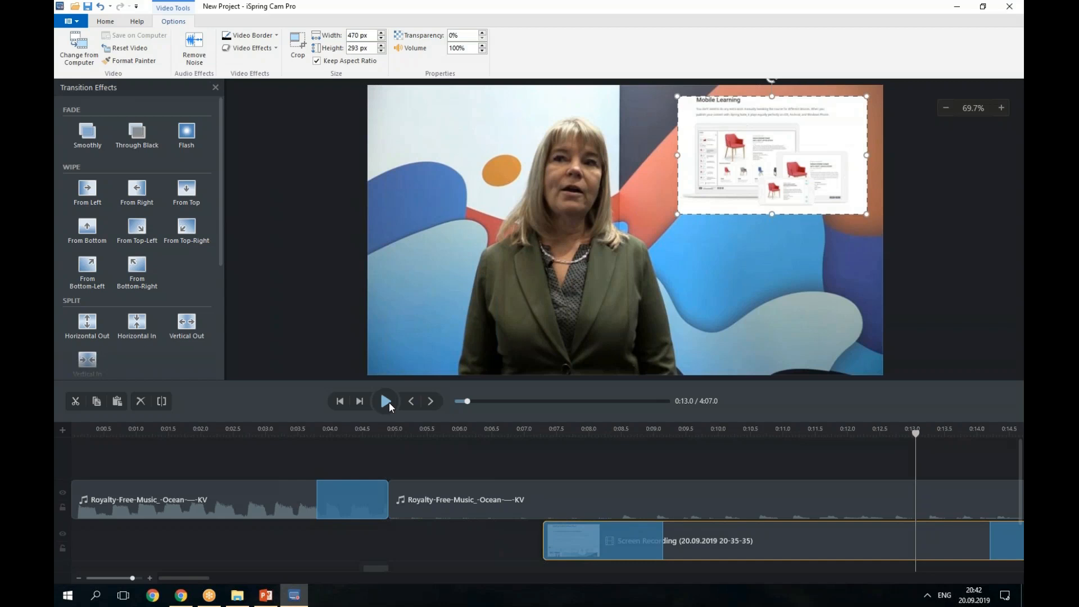
# Lock the music and screen recording tracks and return the playhead to the start.
pyautogui.click(62, 507)
pyautogui.click(62, 549)
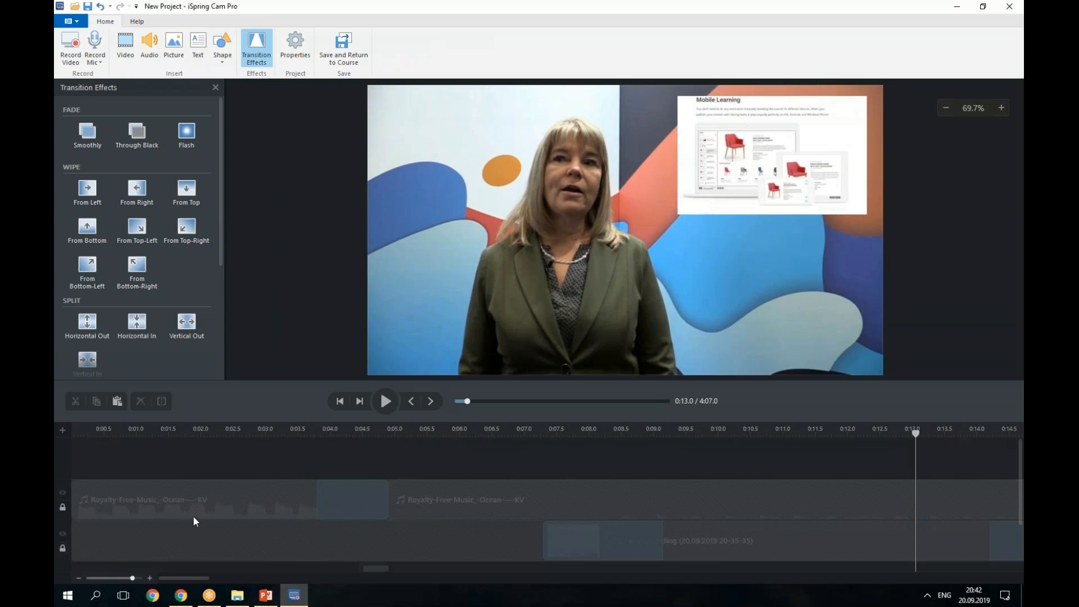
pyautogui.scroll(-2, 195, 521)
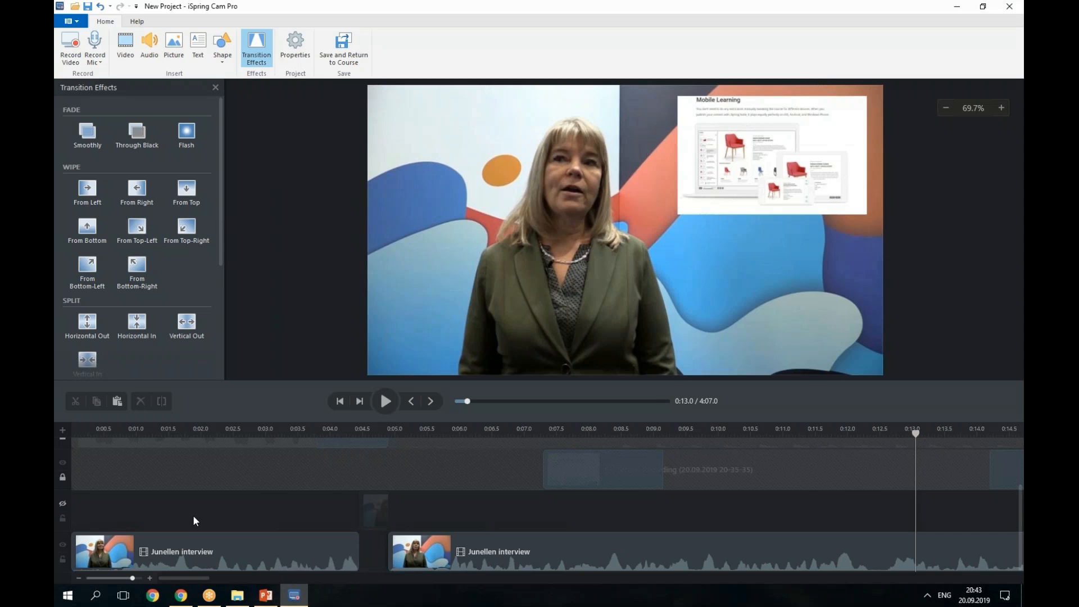
pyautogui.click(74, 431)
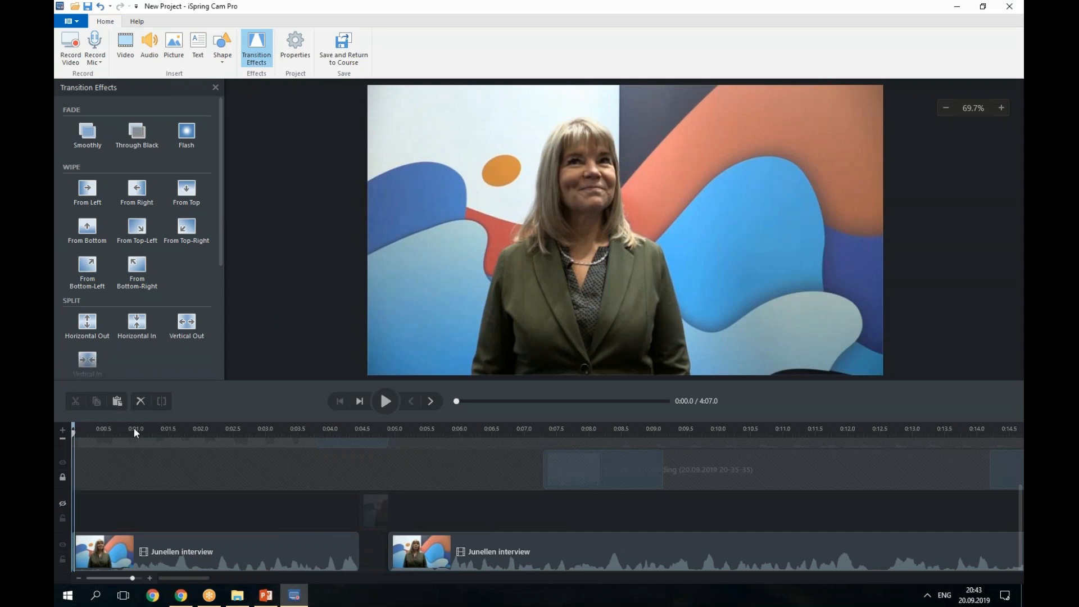
# Insert a freeze frame from the first interview clip on a new top track, stretched to about 4.9 seconds.
pyautogui.click(114, 536)
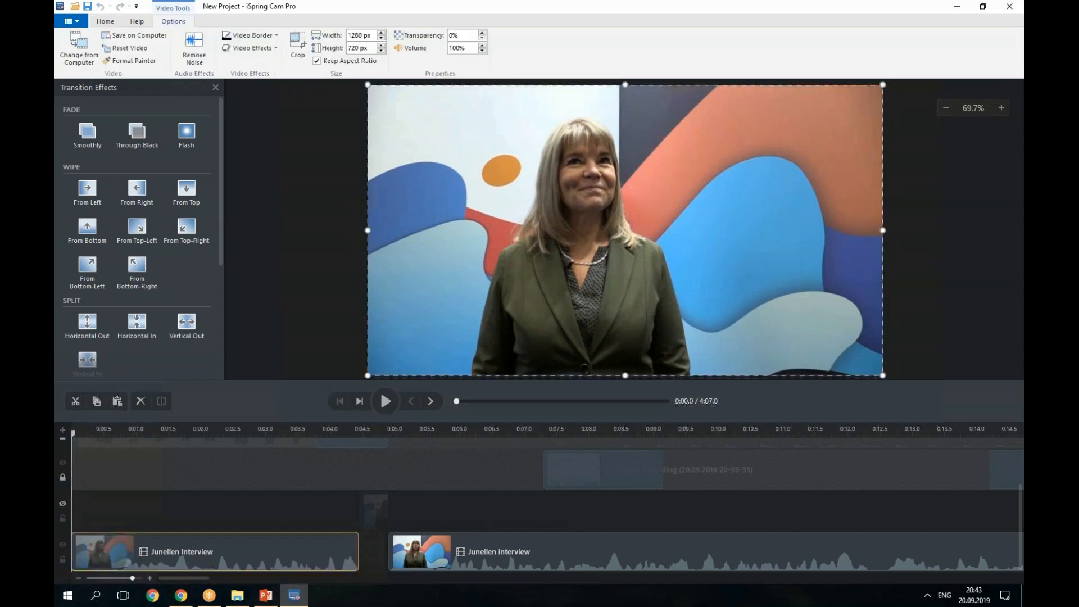
pyautogui.rightClick(98, 550)
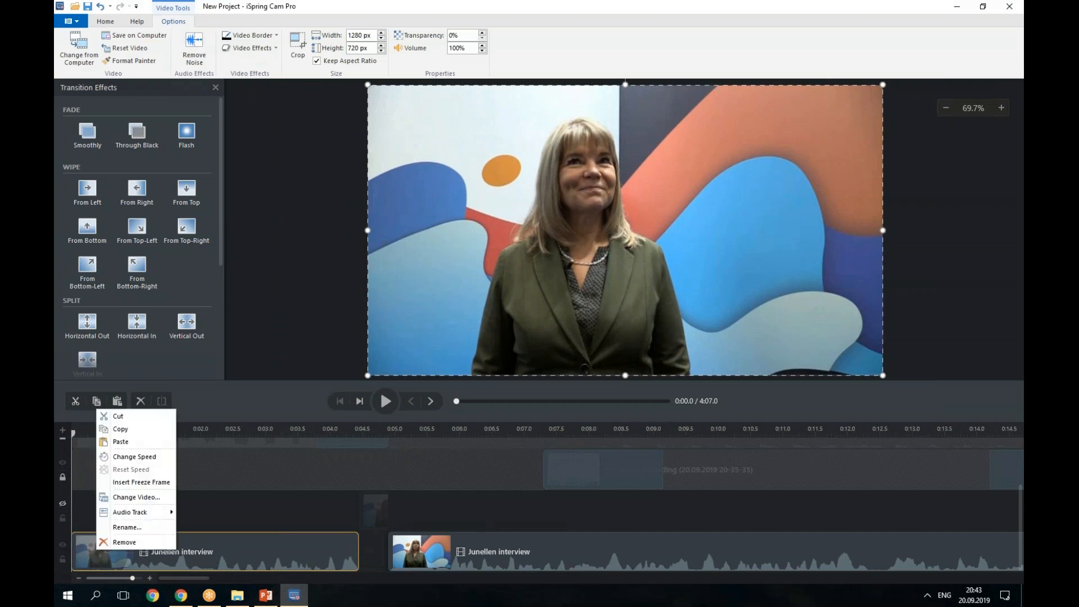
pyautogui.click(134, 482)
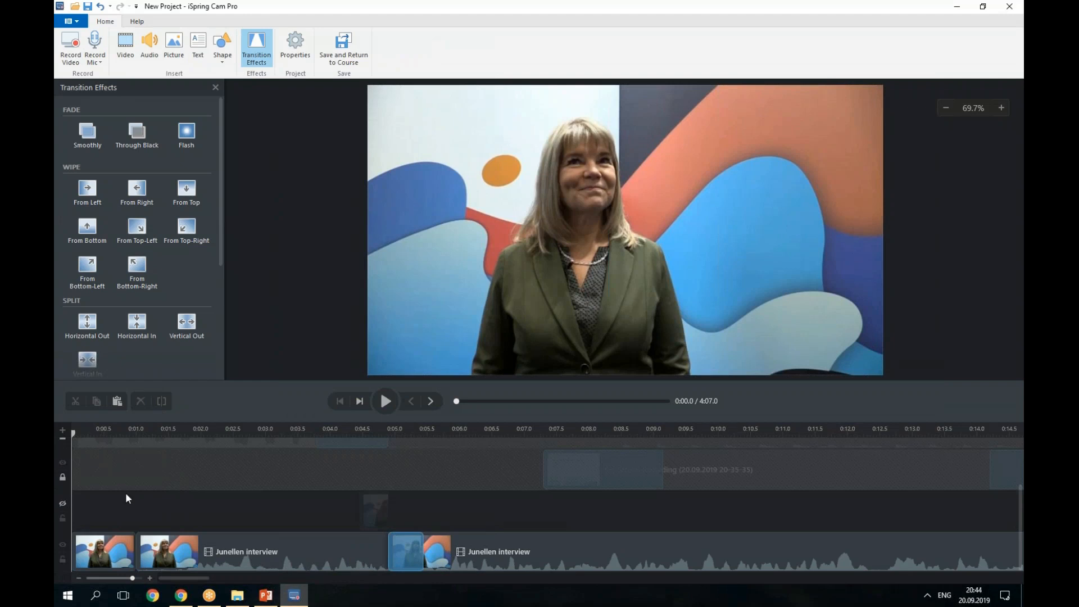
pyautogui.moveTo(112, 534); pyautogui.dragTo(96, 520)
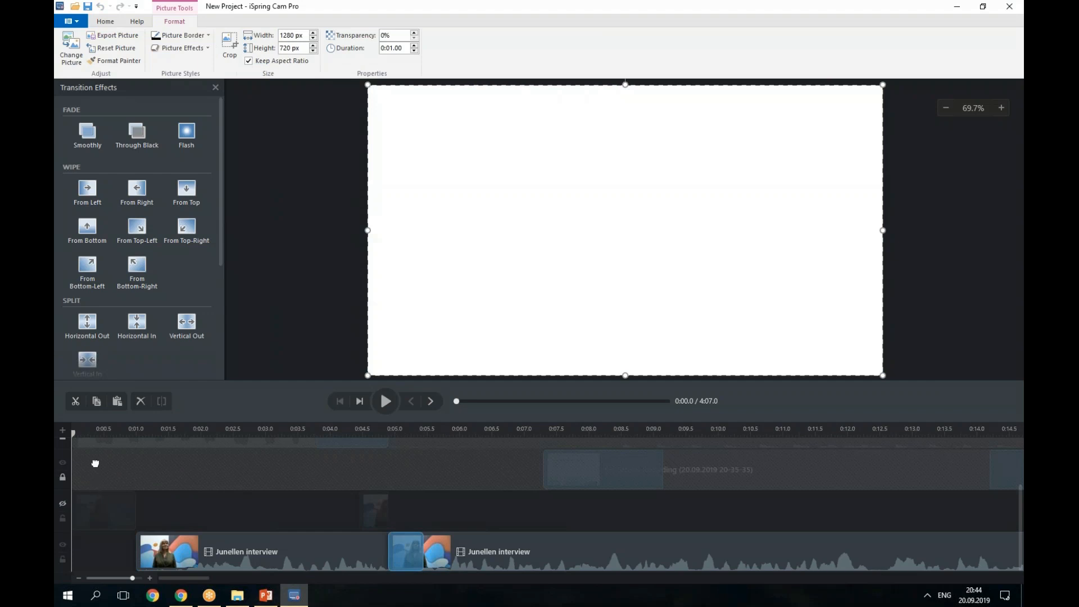
pyautogui.moveTo(97, 440); pyautogui.dragTo(99, 431)
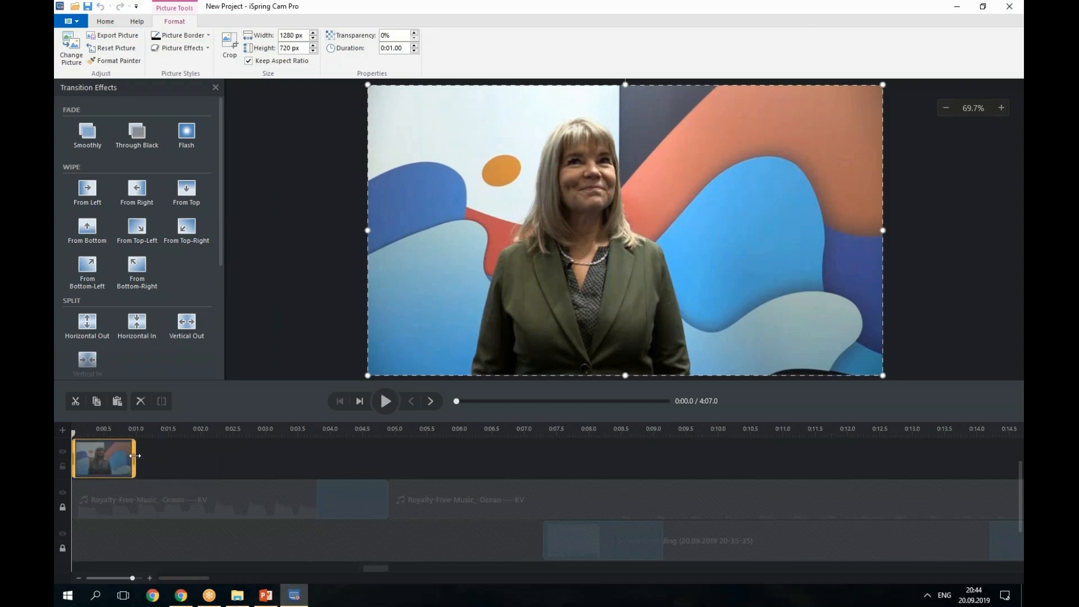
pyautogui.moveTo(135, 456); pyautogui.dragTo(383, 456)
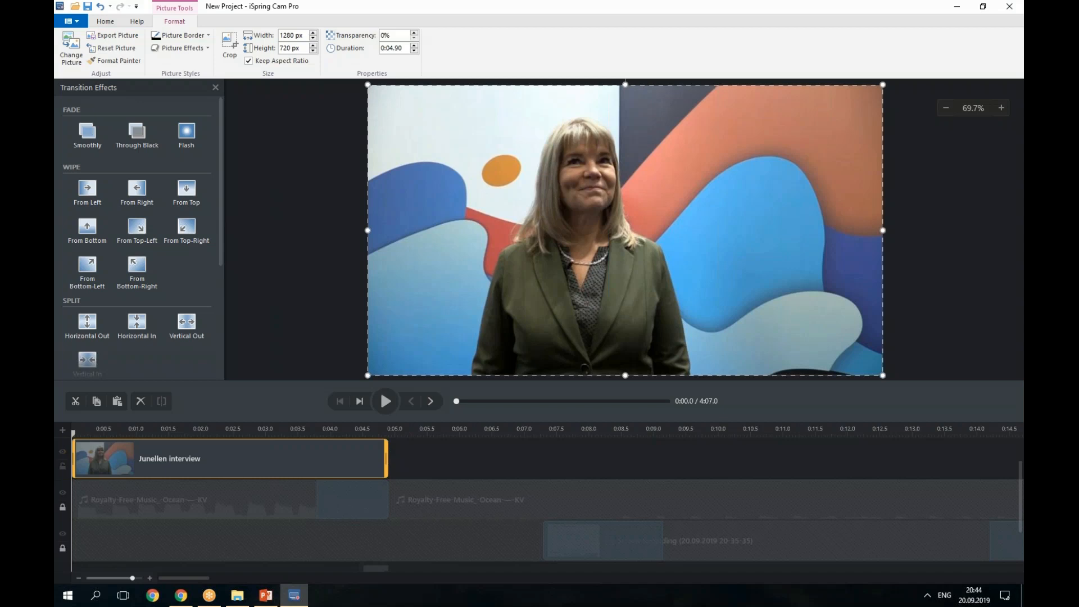
pyautogui.click(113, 26)
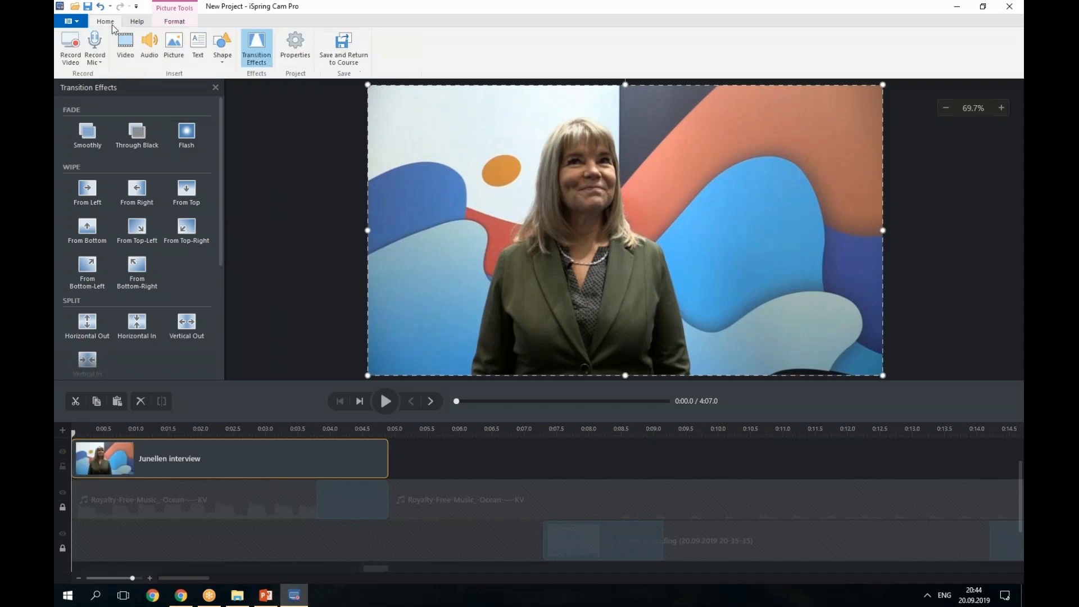
# Add a top-right text box reading 'Testimonial from' with the interviewee's name on the second line.
pyautogui.click(200, 55)
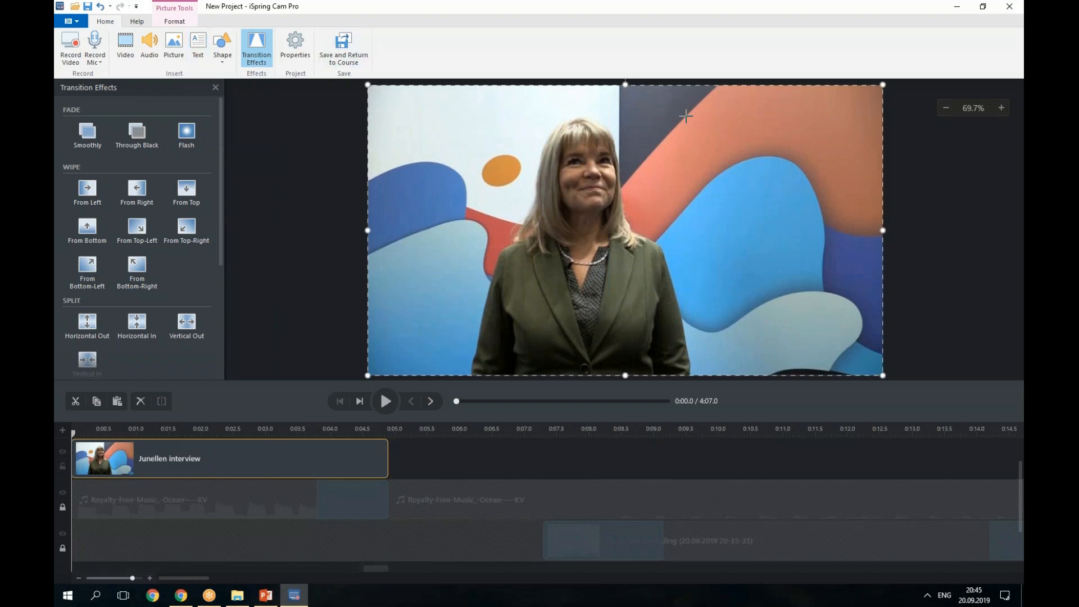
pyautogui.moveTo(679, 112); pyautogui.dragTo(861, 222)
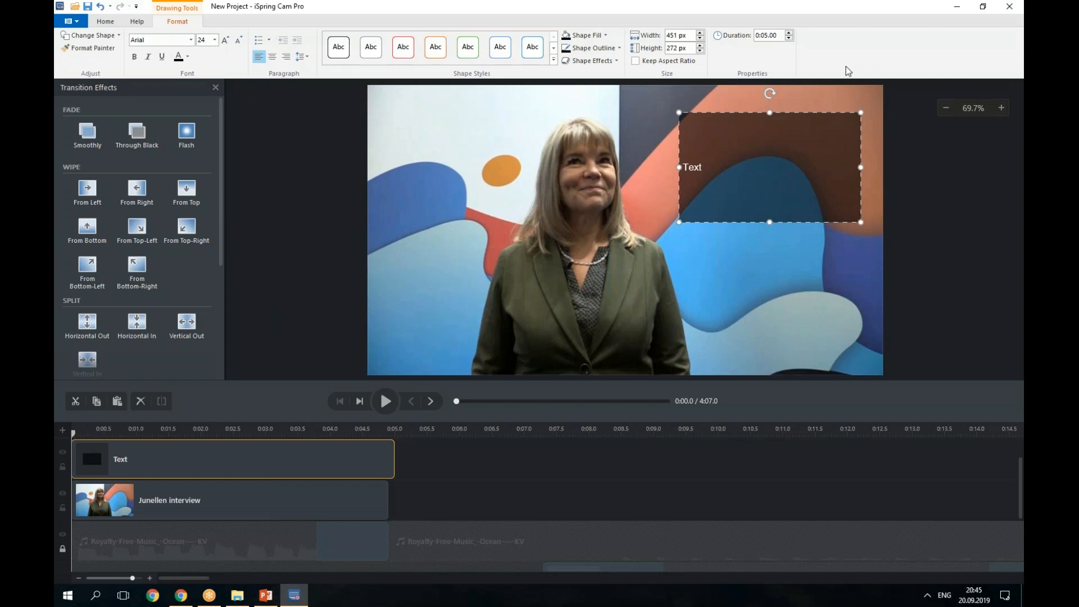
pyautogui.doubleClick(775, 167)
pyautogui.write('Testimonial fro')
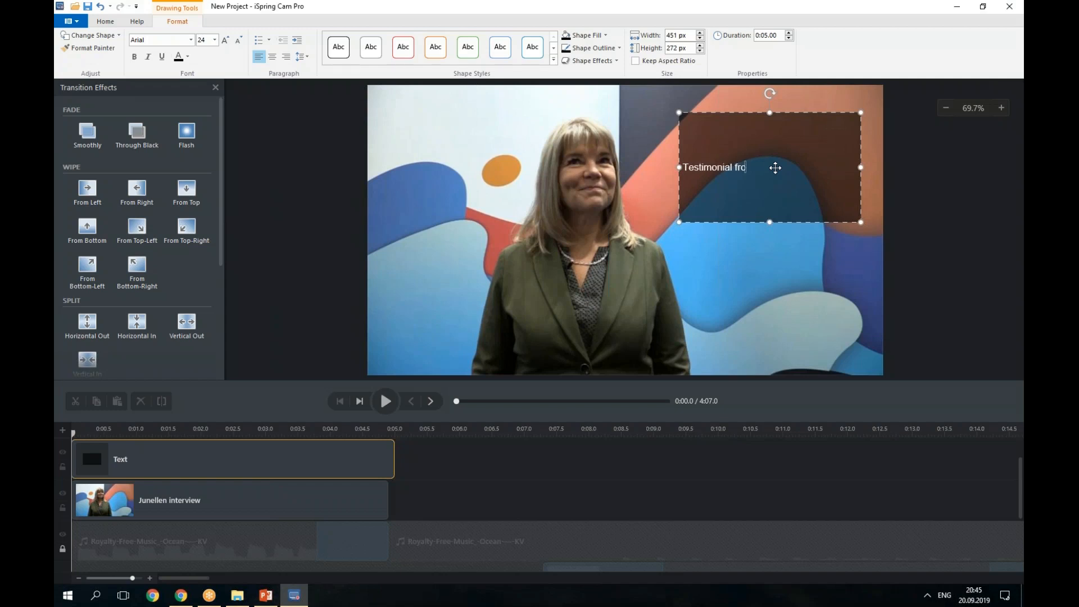
pyautogui.press('Return')
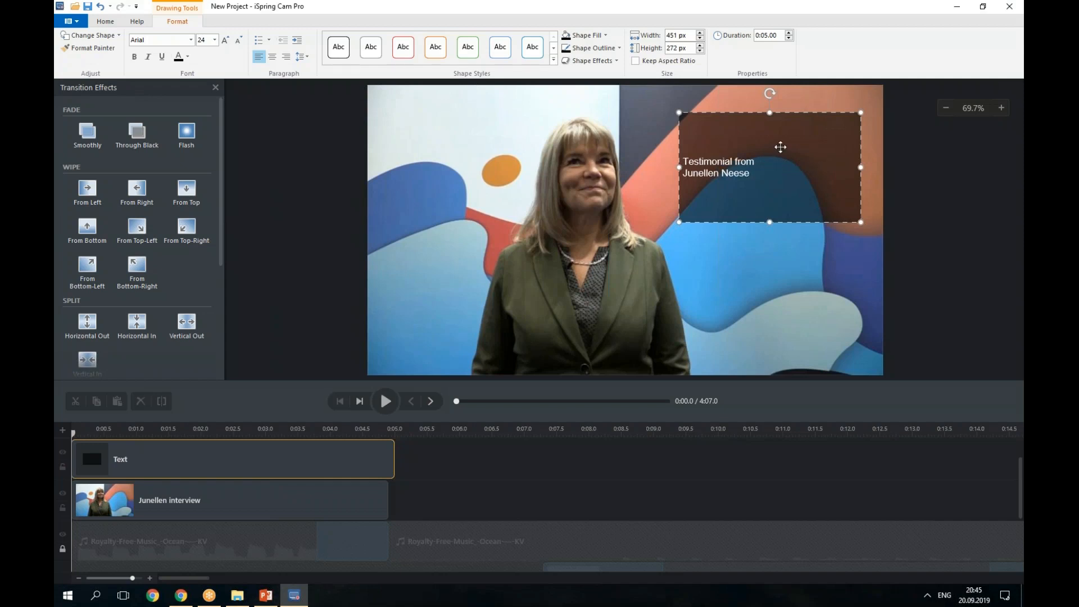
pyautogui.click(781, 140)
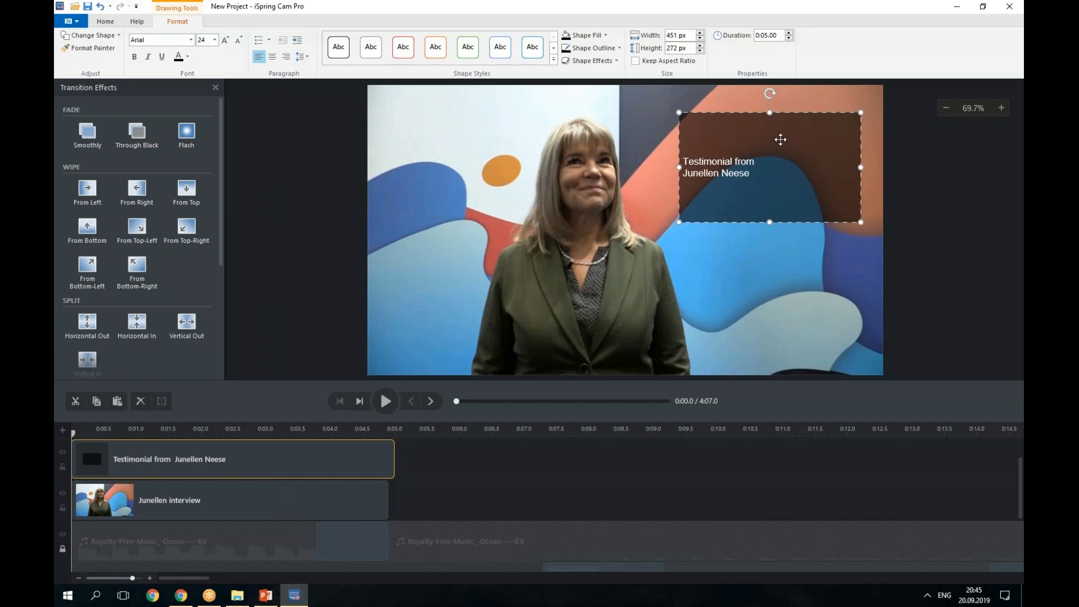
pyautogui.click(596, 37)
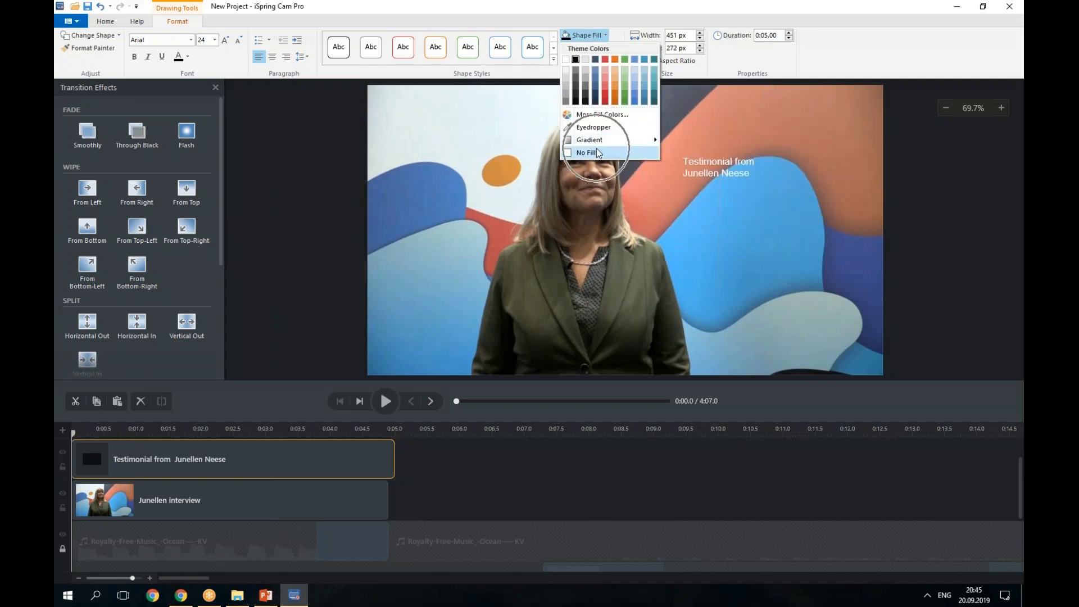
# Remove the caption box's fill and set all caption text to Lato, size 54.
pyautogui.click(598, 152)
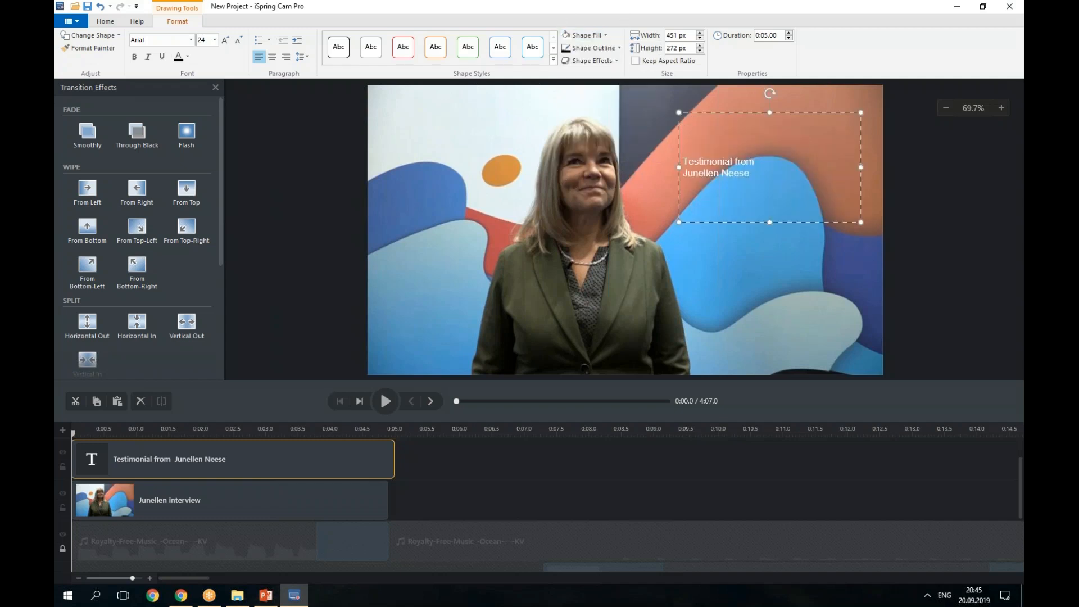
pyautogui.click(752, 167)
pyautogui.hotkey('ctrl', 'a')
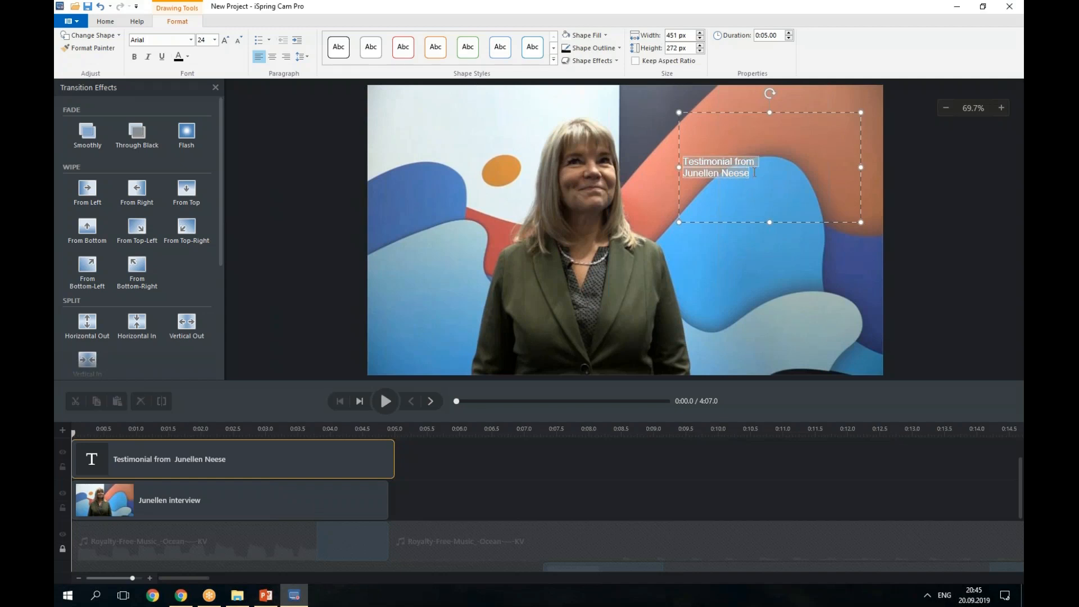
pyautogui.click(163, 39)
pyautogui.write('Lato')
pyautogui.press('Return')
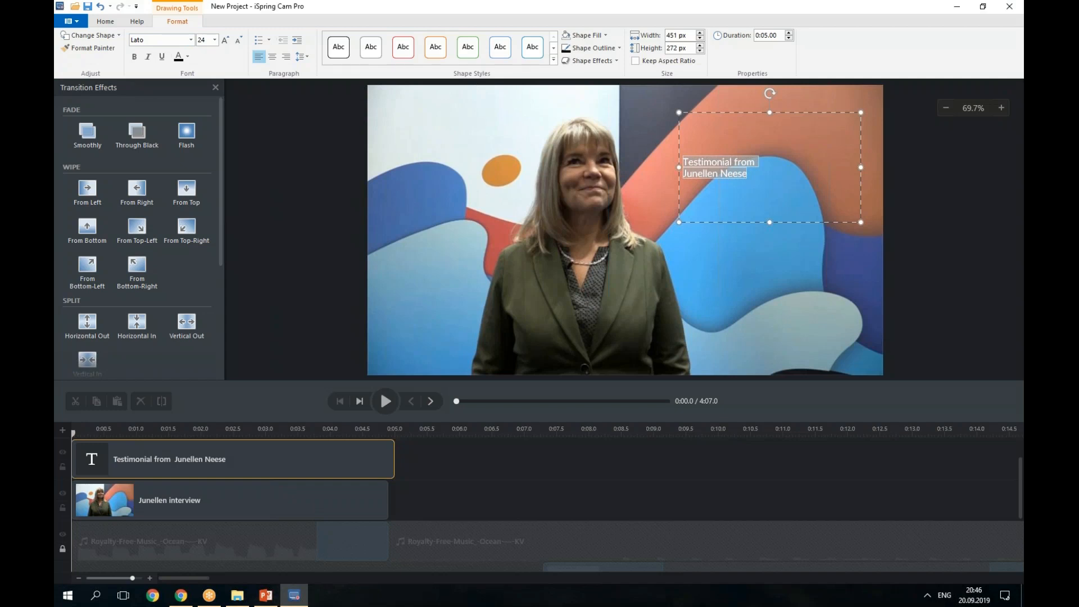
pyautogui.click(215, 40)
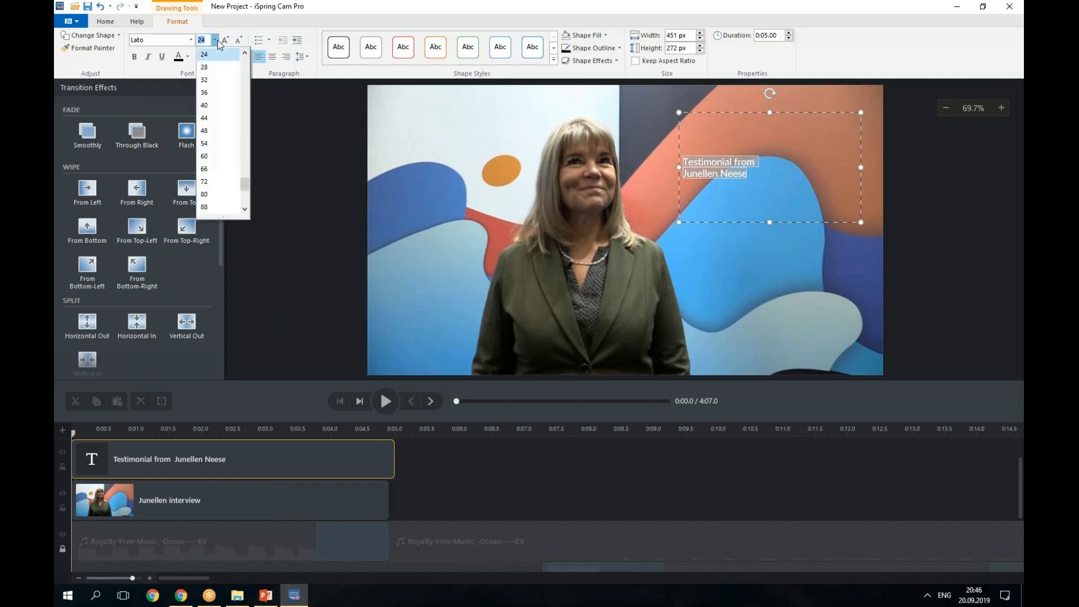
pyautogui.click(215, 144)
# Move the caption to the top-right corner and trim its clip to about 4.9 seconds.
pyautogui.click(819, 102)
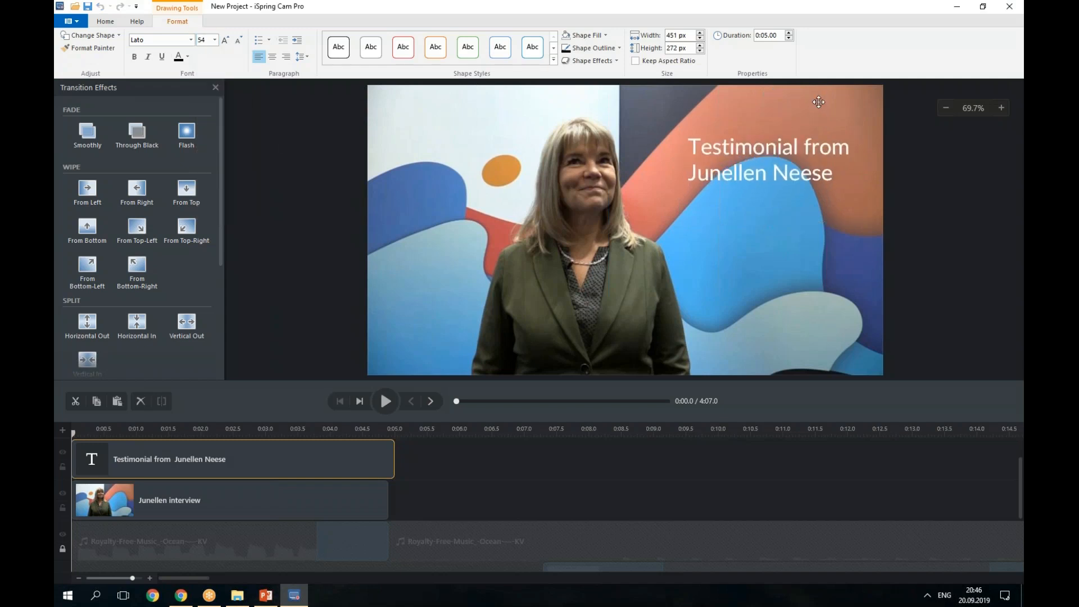
pyautogui.moveTo(819, 102); pyautogui.dragTo(804, 83)
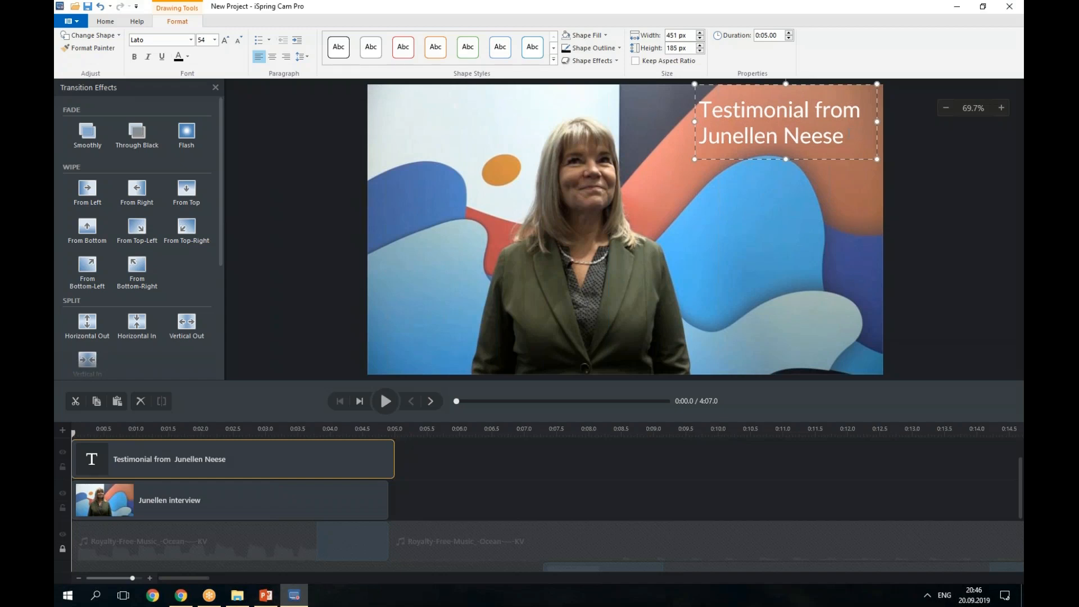
pyautogui.moveTo(394, 458); pyautogui.dragTo(387, 458)
# Set the project canvas to the 1080p preset in Properties and save.
pyautogui.click(106, 23)
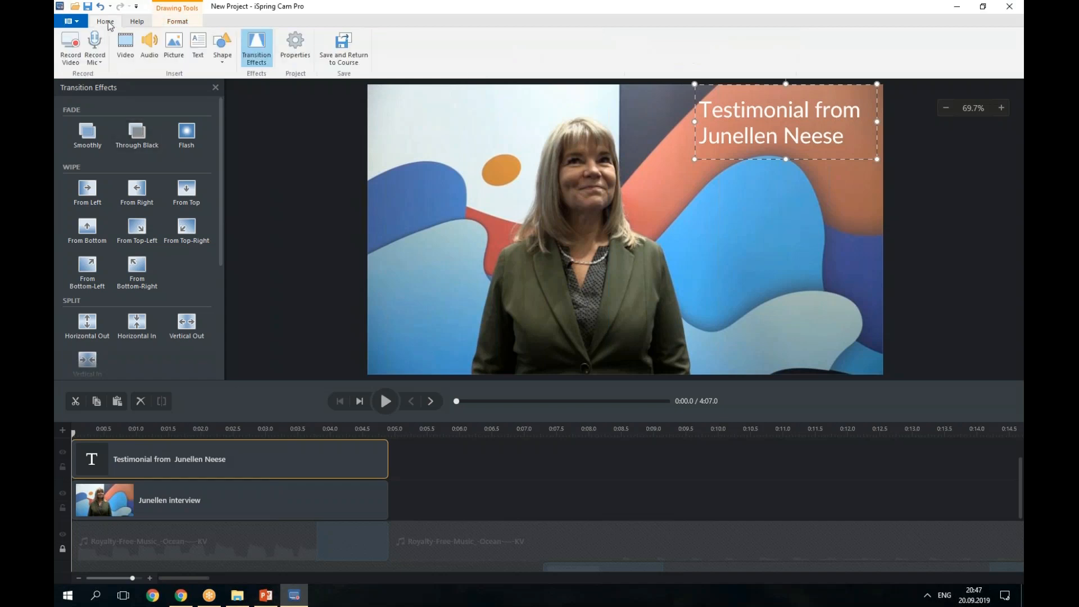
pyautogui.click(296, 56)
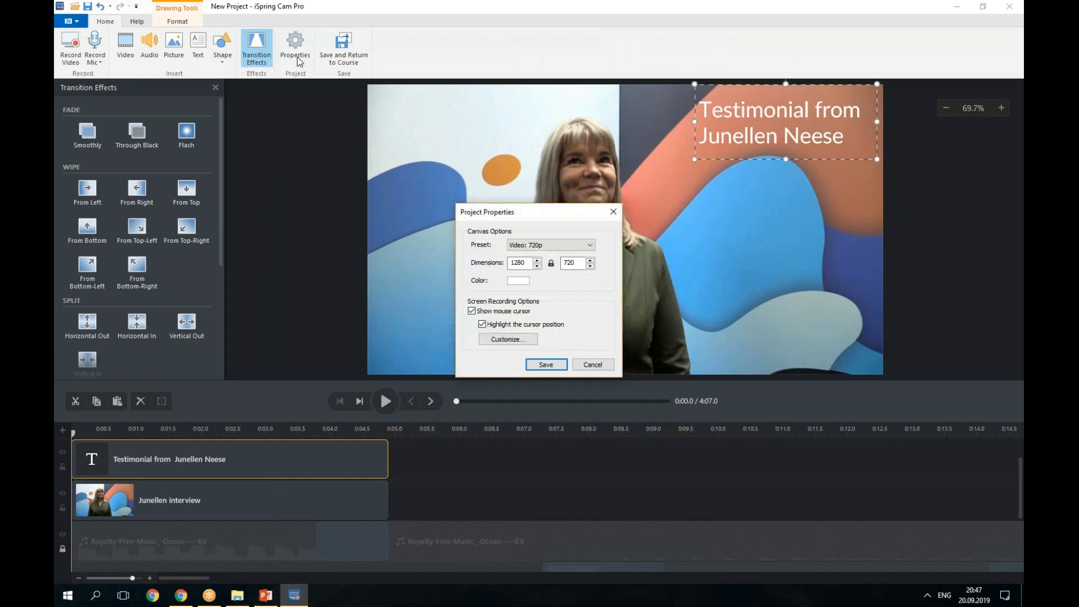
pyautogui.click(533, 249)
pyautogui.click(534, 260)
pyautogui.click(546, 364)
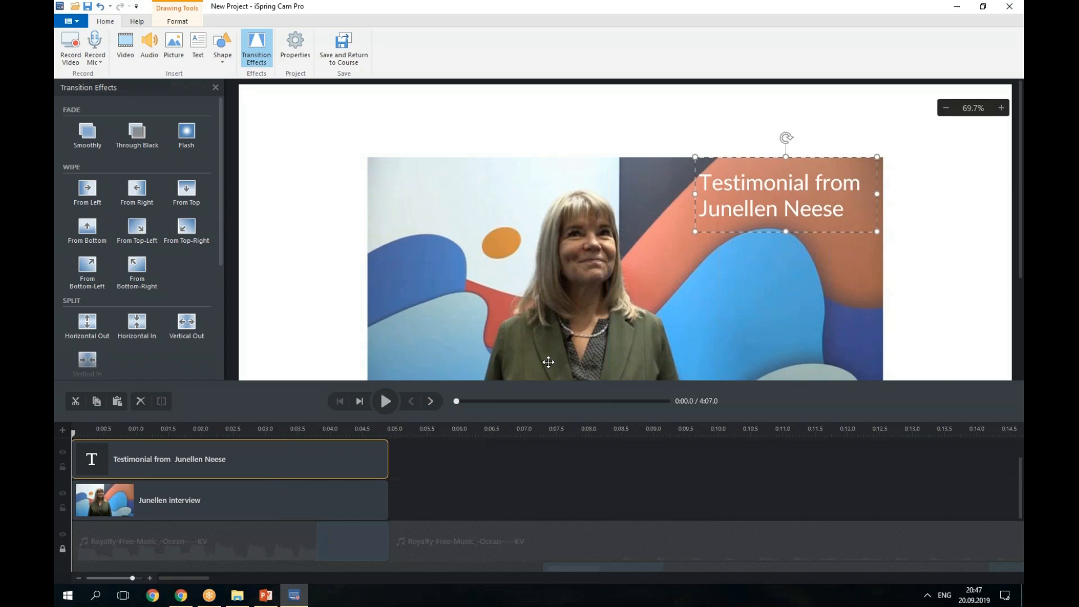
# Change the canvas back to the 720p (1280x720) preset and save.
pyautogui.click(293, 46)
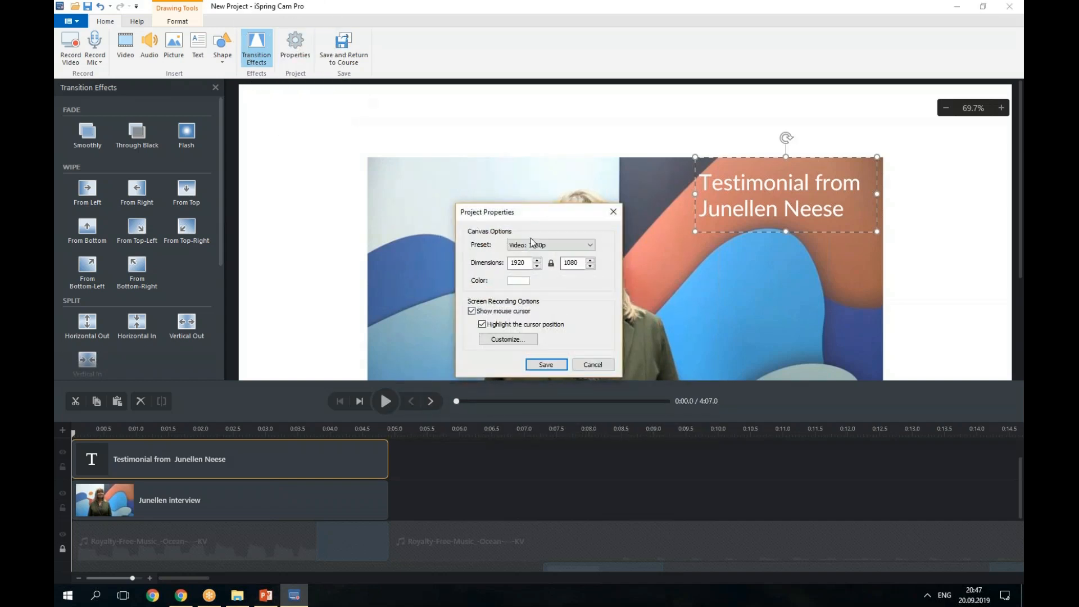
pyautogui.click(532, 241)
pyautogui.click(539, 259)
pyautogui.click(546, 364)
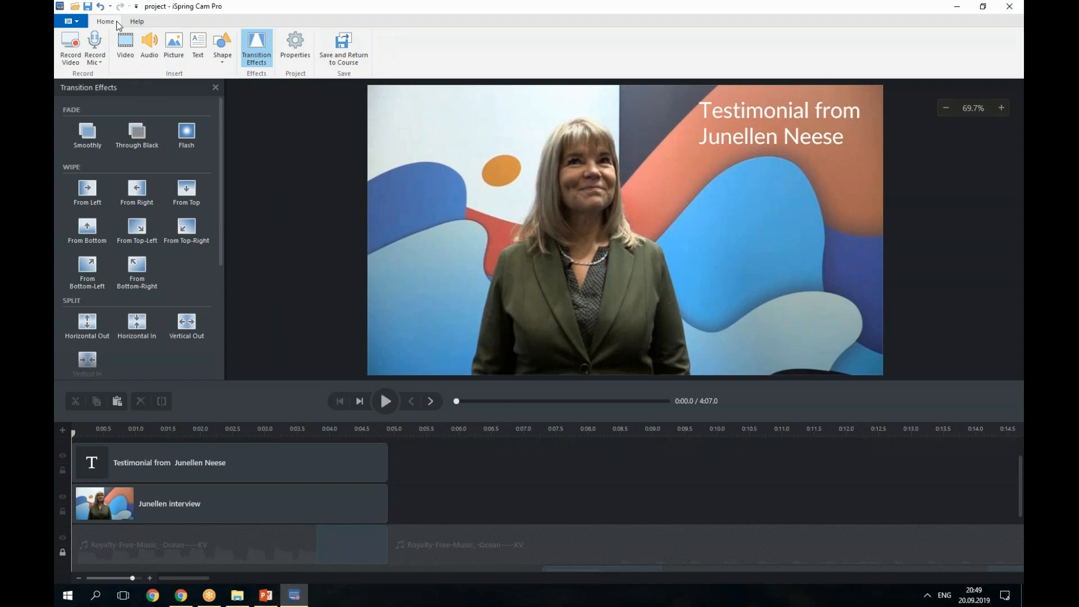
# Publish the project to My Computer as a 1280×720 MP4 video, then close the Publish dialog.
pyautogui.click(76, 23)
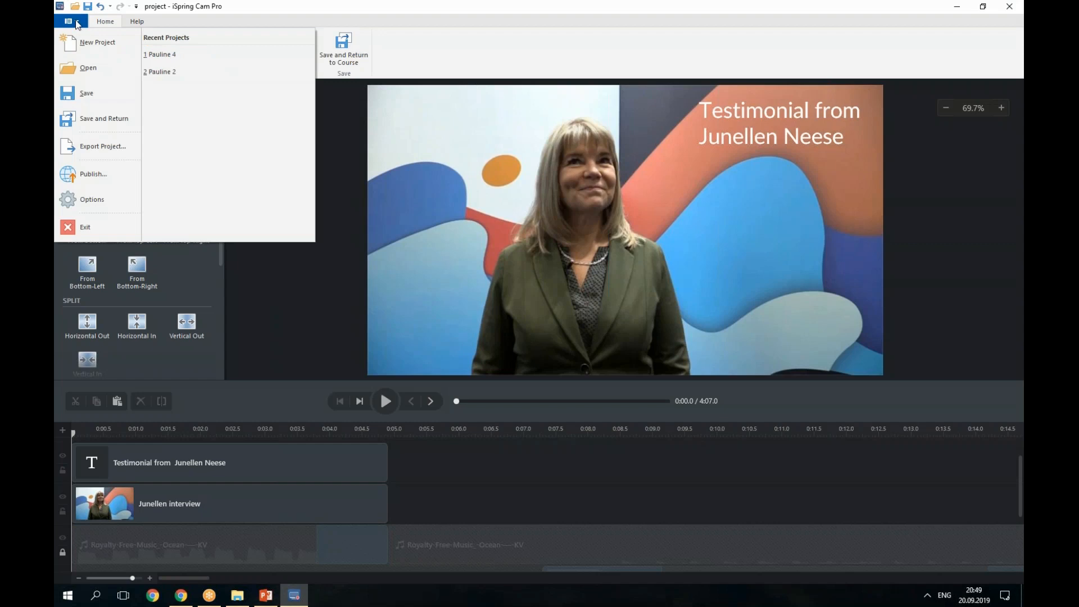
pyautogui.click(101, 174)
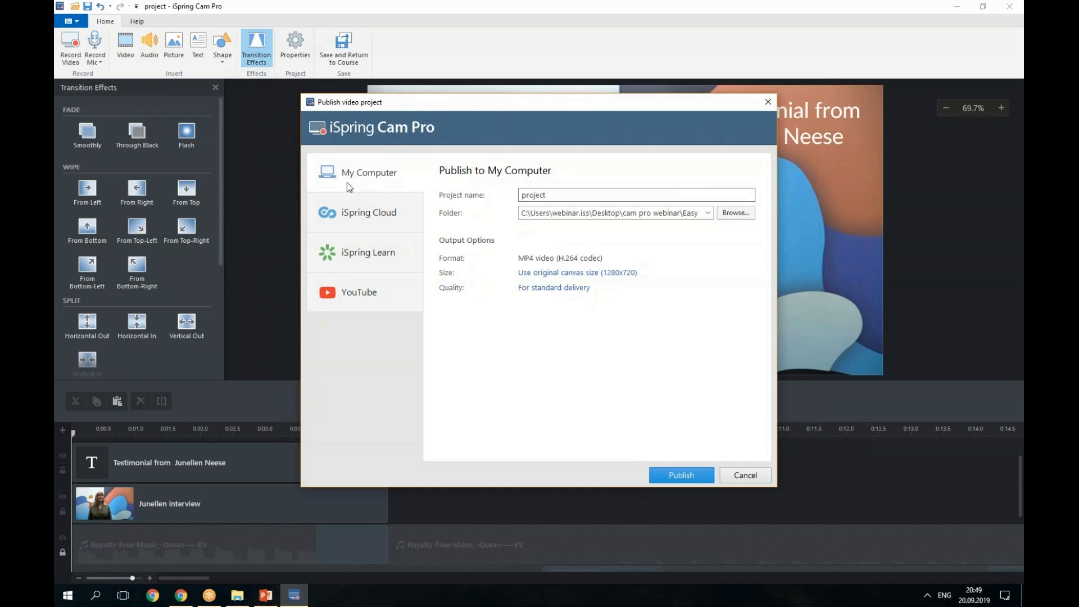
pyautogui.click(568, 216)
pyautogui.click(707, 477)
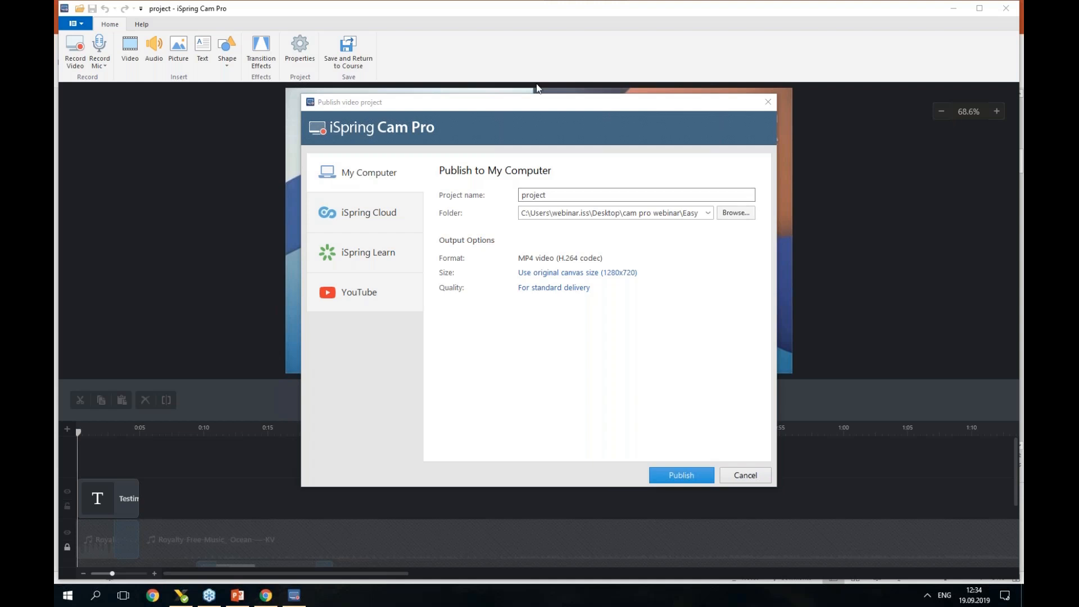
pyautogui.click(768, 100)
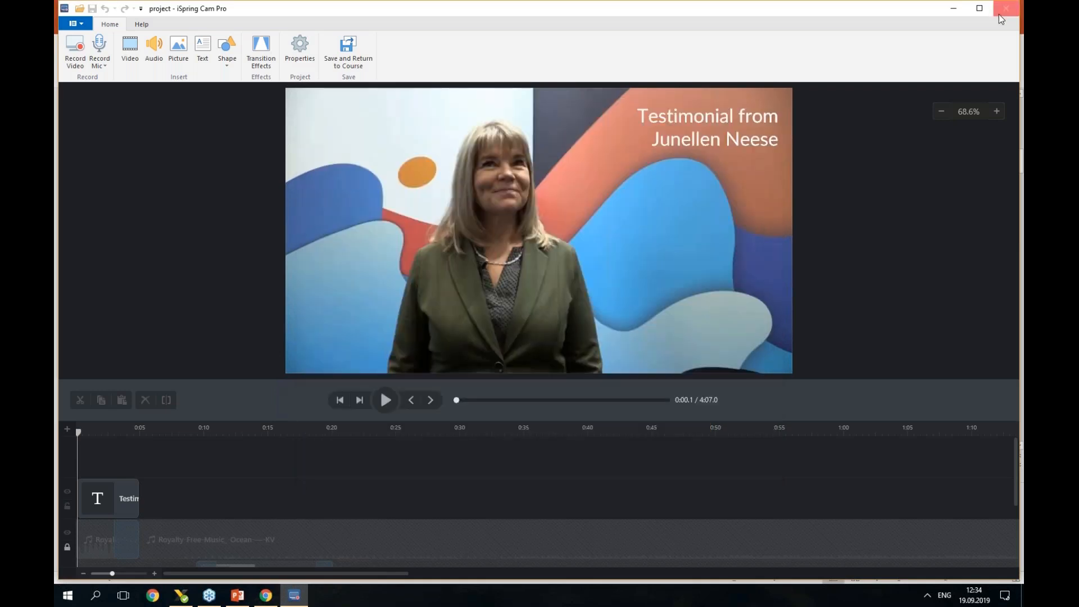
# Close iSpring Cam Pro and browse the PowerPoint slide thumbnails of the Easy Tools deck.
pyautogui.click(1005, 15)
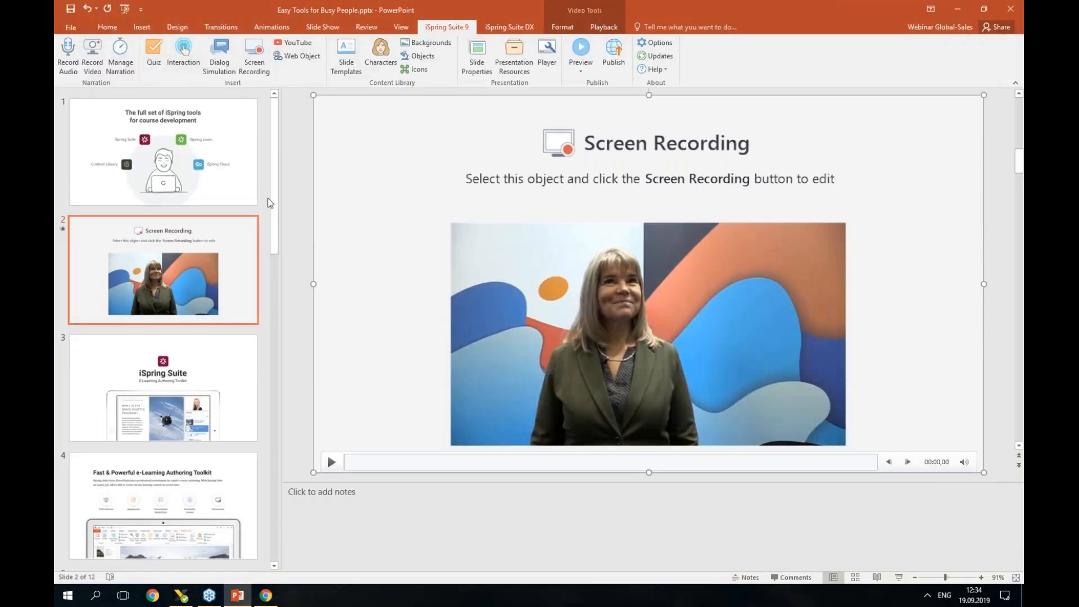
pyautogui.scroll(-2, 268, 202)
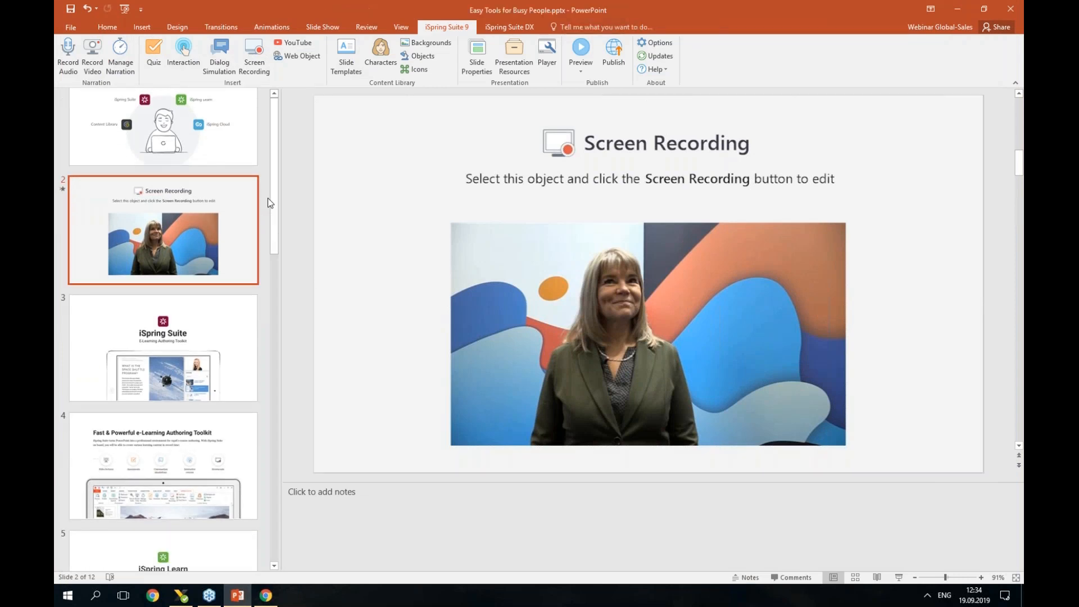
pyautogui.scroll(2, 268, 203)
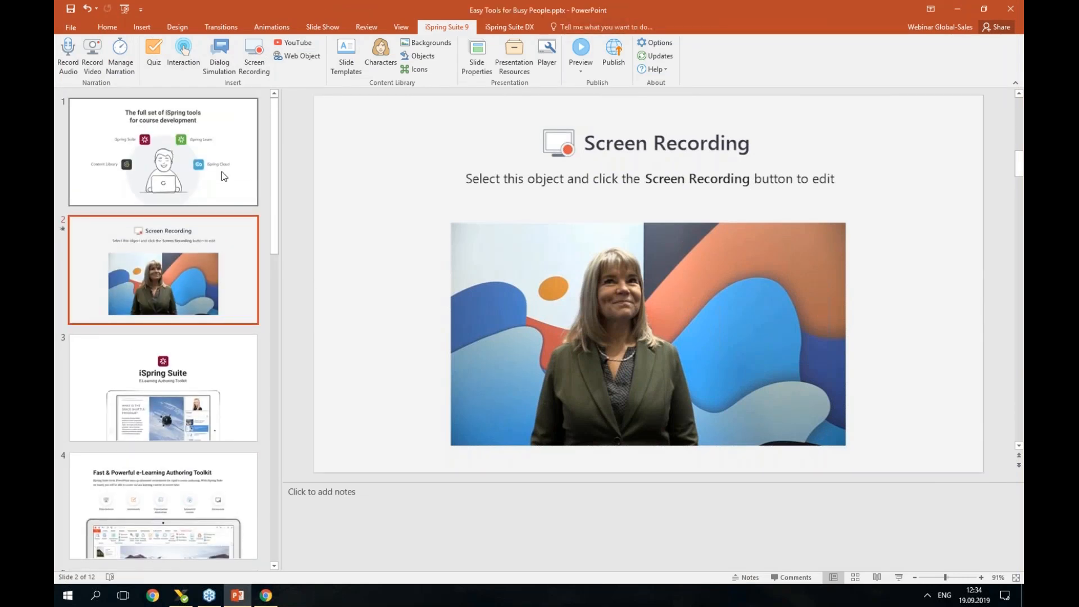
pyautogui.scroll(-1, 228, 197)
pyautogui.scroll(-5, 230, 196)
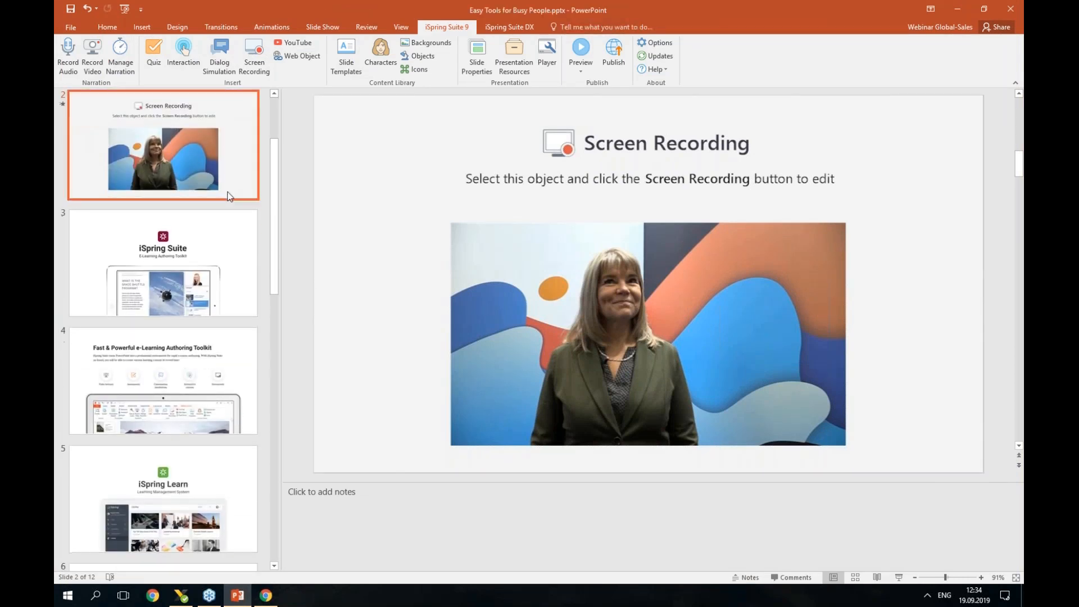
pyautogui.scroll(6, 230, 196)
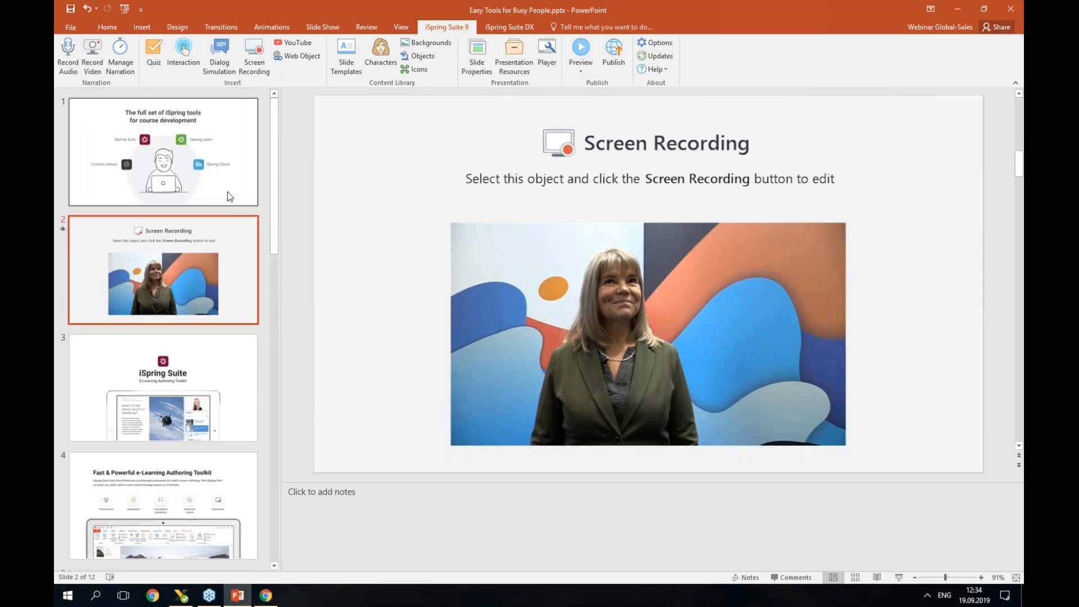
# Search the Start menu for 'cam pro' and launch iSpring Cam Pro 9.
pyautogui.click(68, 596)
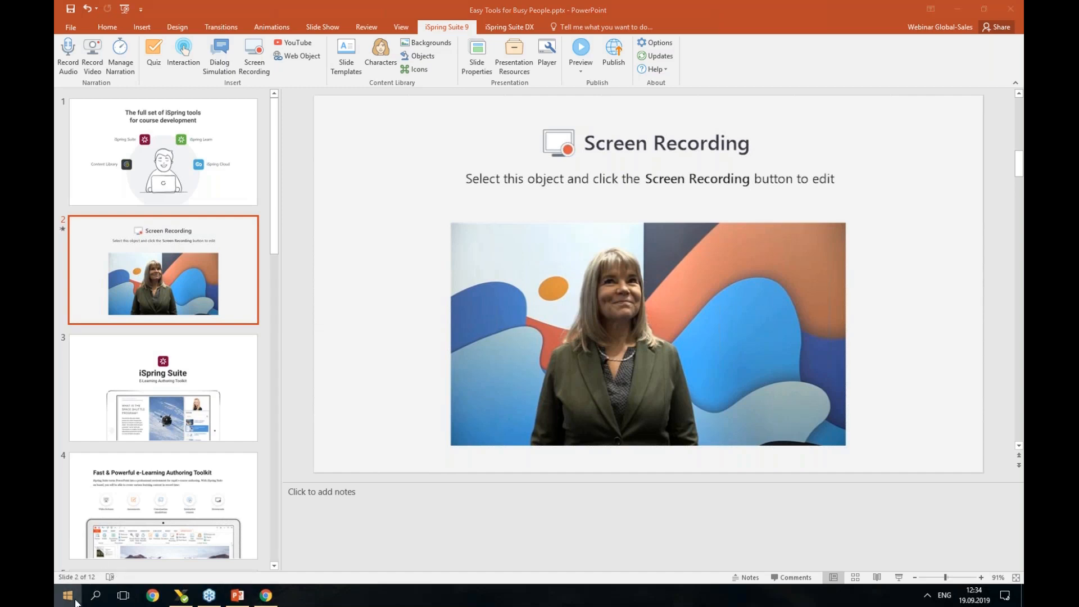
pyautogui.write('ca')
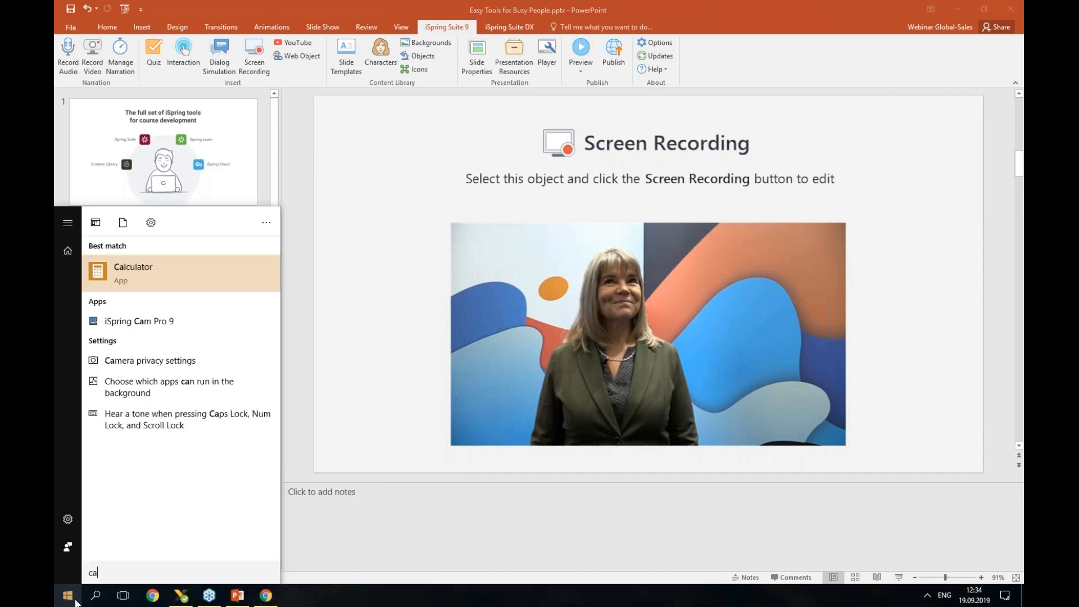
pyautogui.write('m pro')
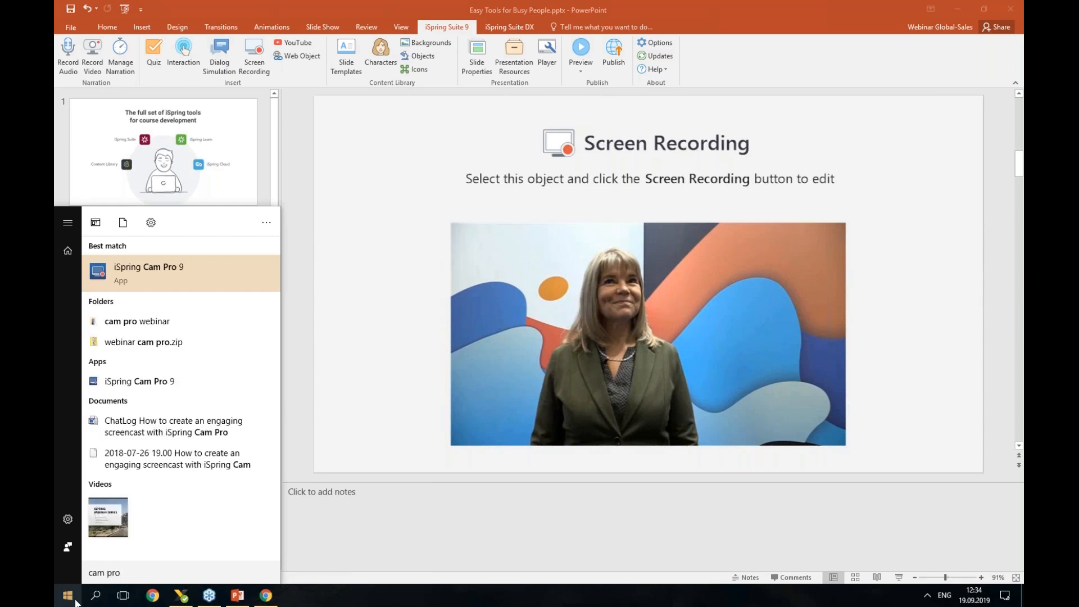
pyautogui.click(157, 280)
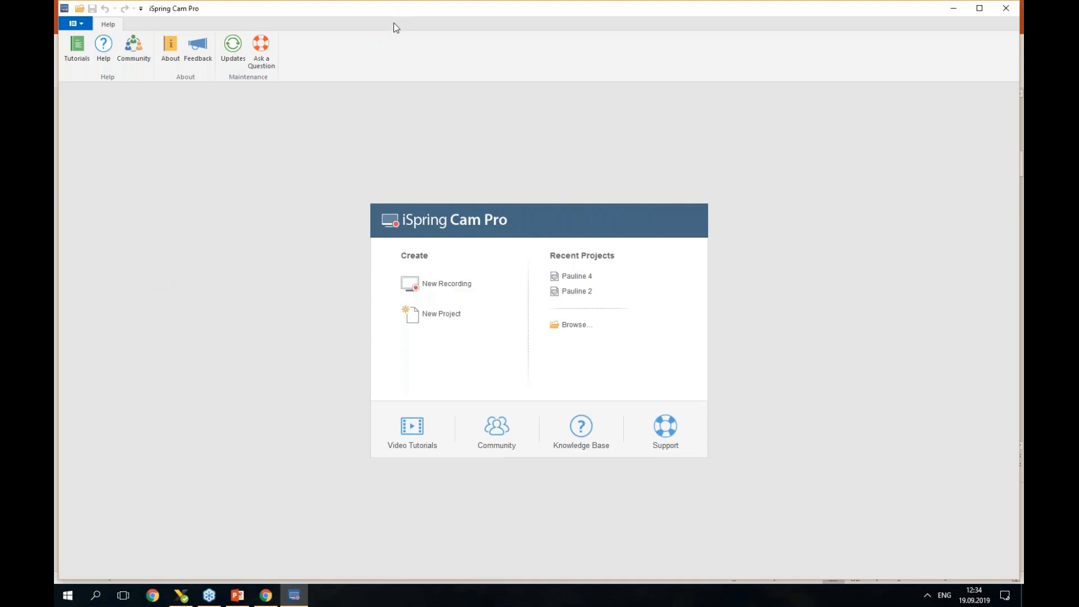
# Start a new recording with a custom 616×718 capture area fitted over PowerPoint slide 2.
pyautogui.click(450, 283)
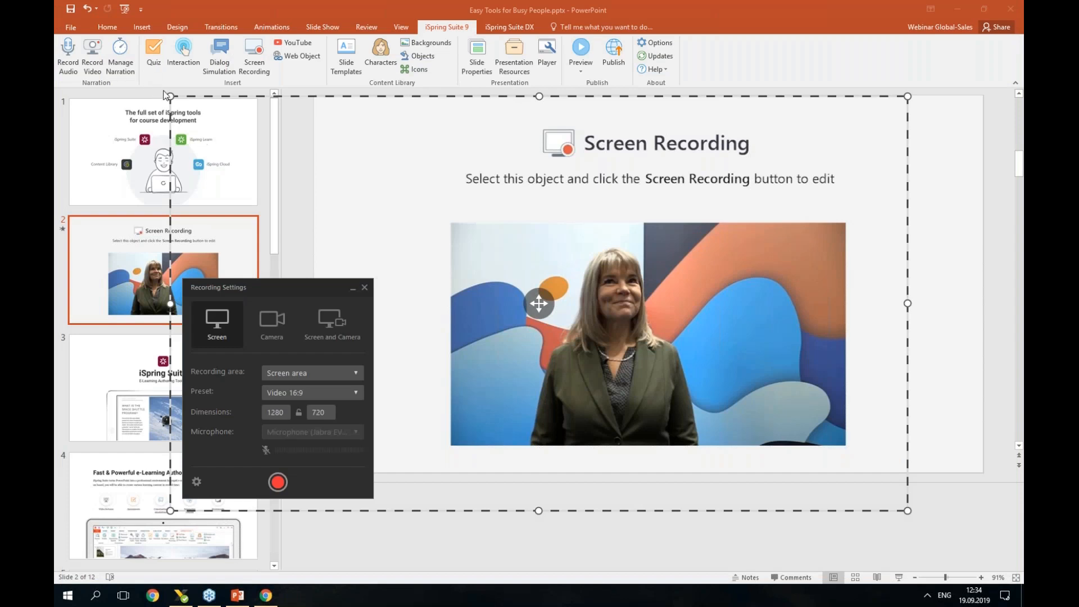
pyautogui.moveTo(173, 96); pyautogui.dragTo(455, 38)
pyautogui.moveTo(692, 272); pyautogui.dragTo(540, 307)
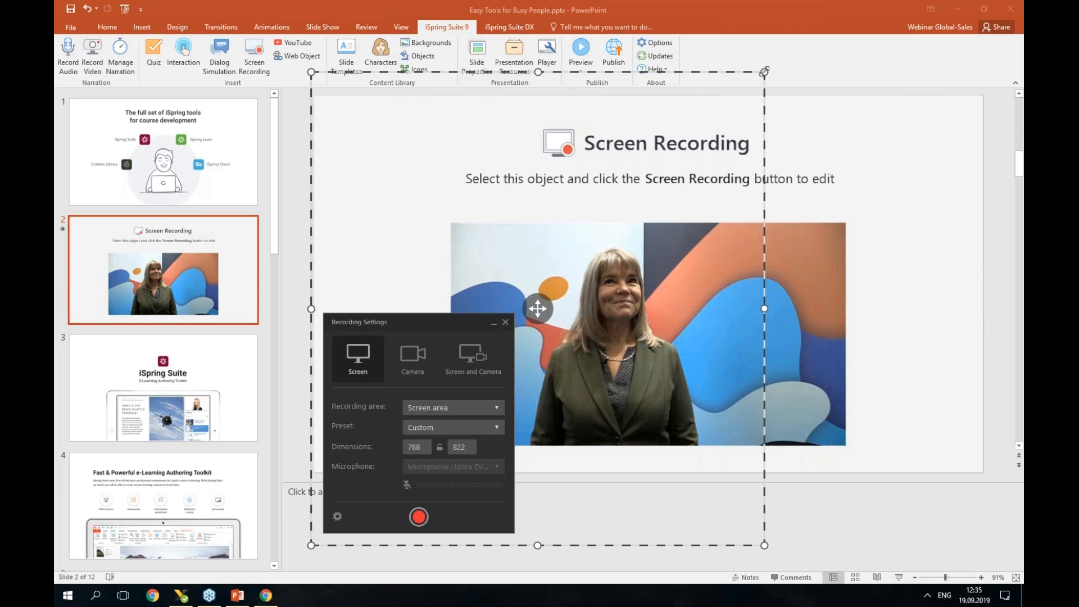
pyautogui.moveTo(760, 72); pyautogui.dragTo(665, 132)
pyautogui.moveTo(487, 338); pyautogui.dragTo(480, 288)
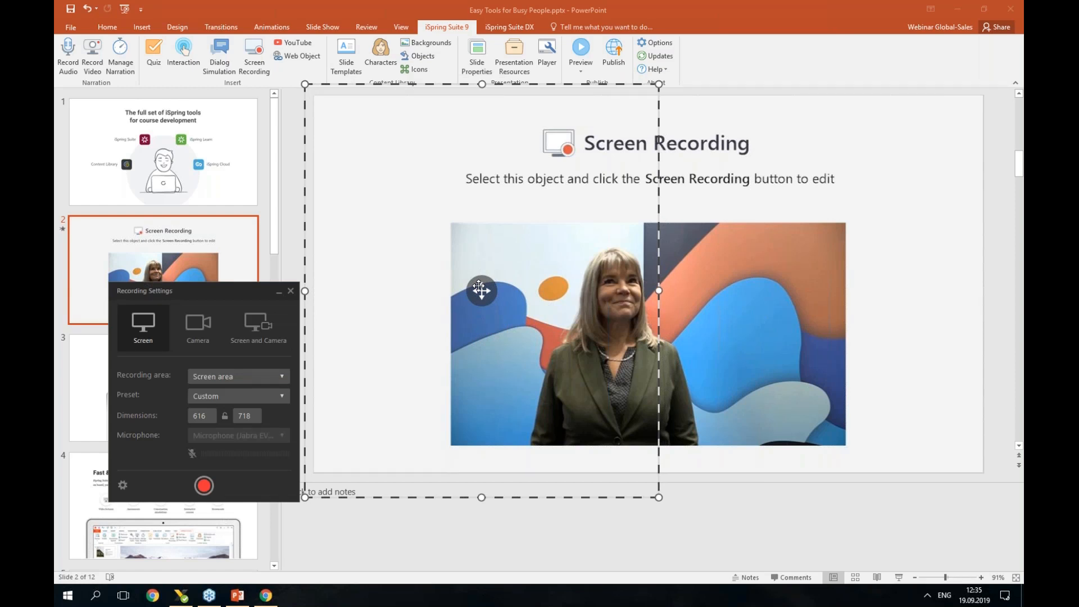
pyautogui.click(205, 485)
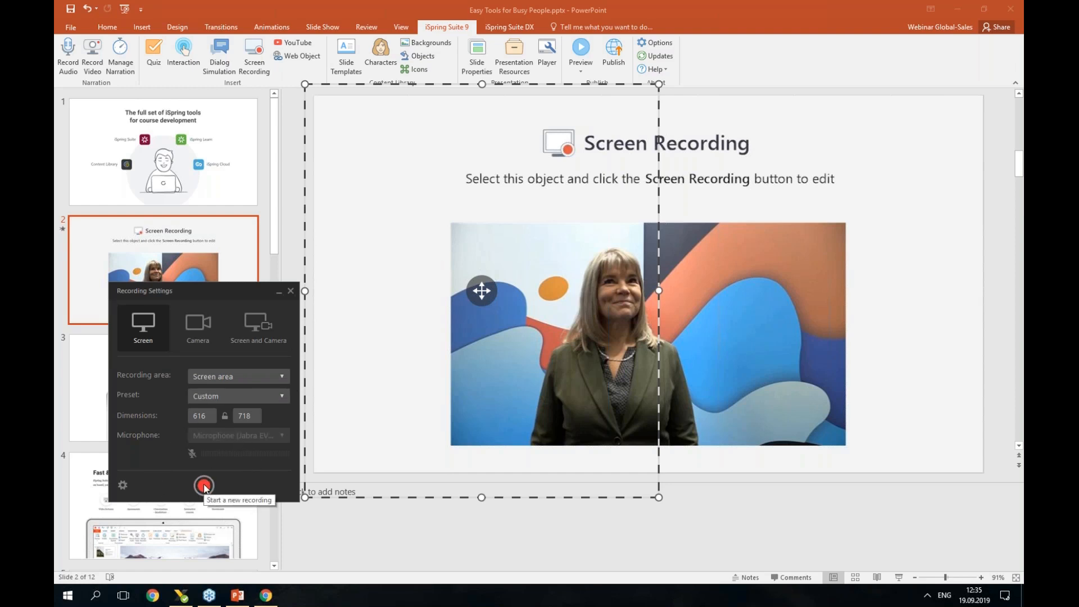